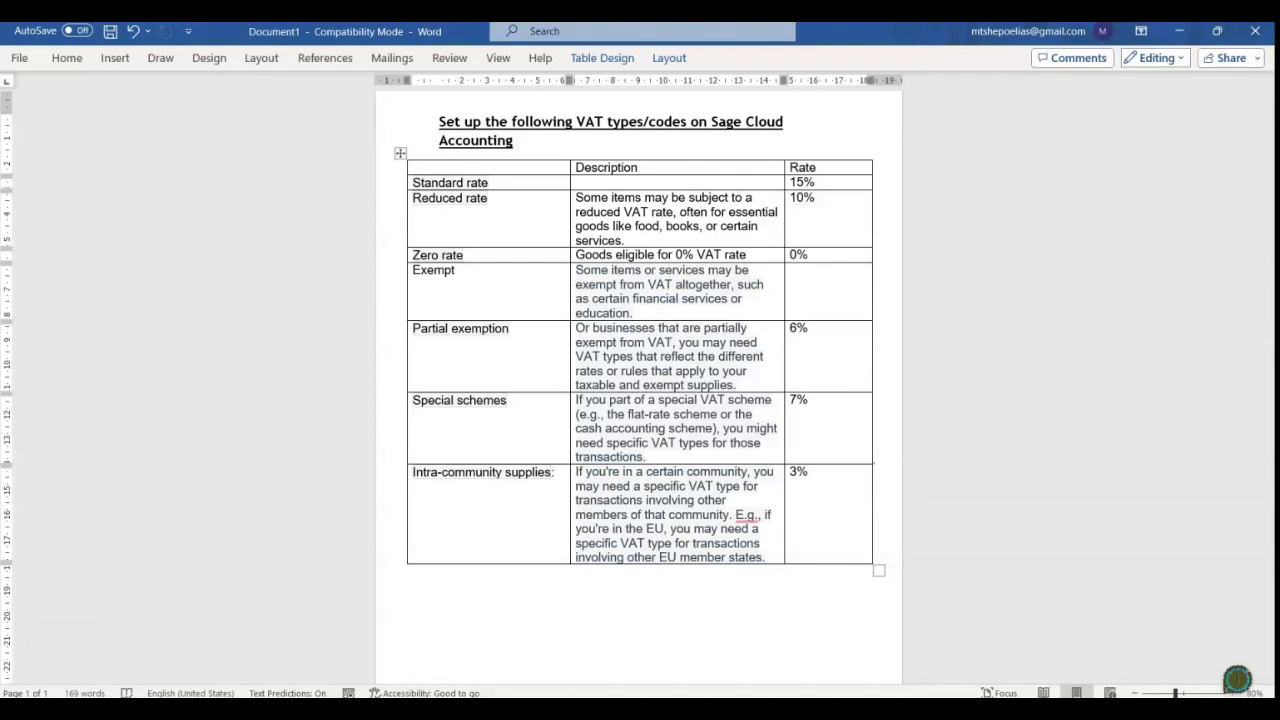
Leave the Word VAT types table and return to the Sage Accounting workspace
key("alt+Tab")
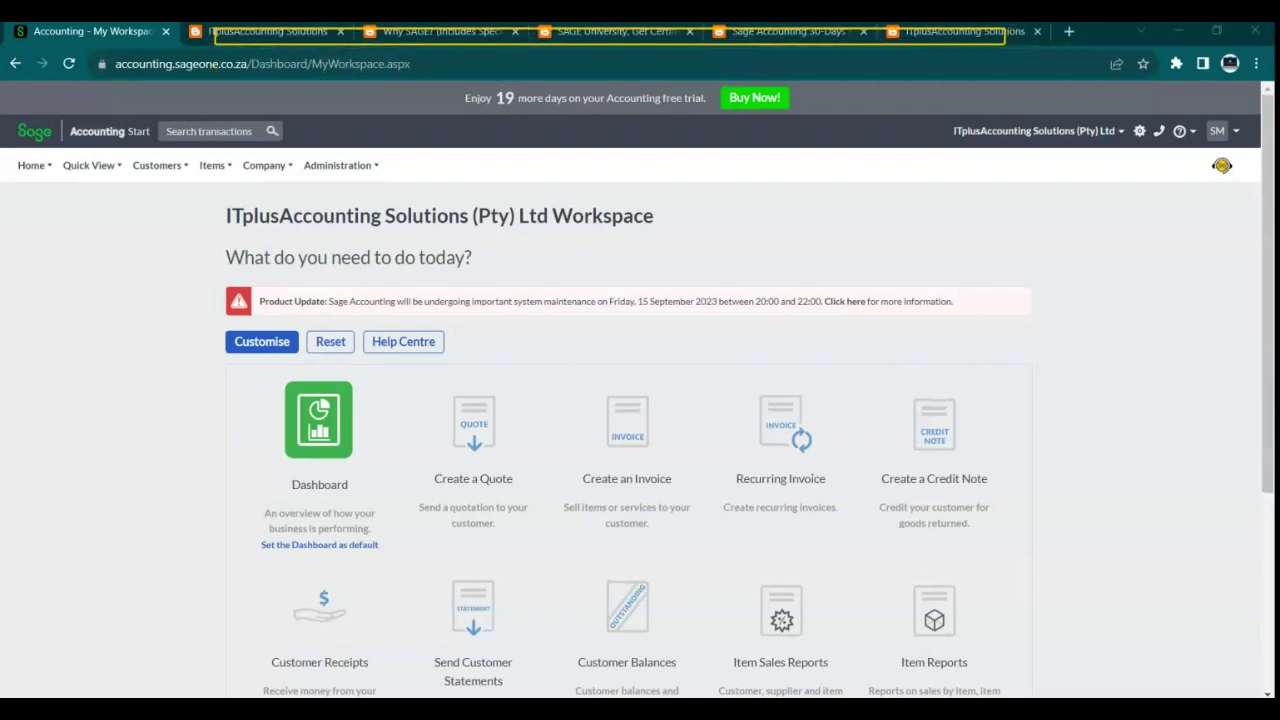
Open the 'Sage Accounting 30-Days Free Trial' post on the ITplusAccounting Solutions blog and scroll it
left_click(276, 33)
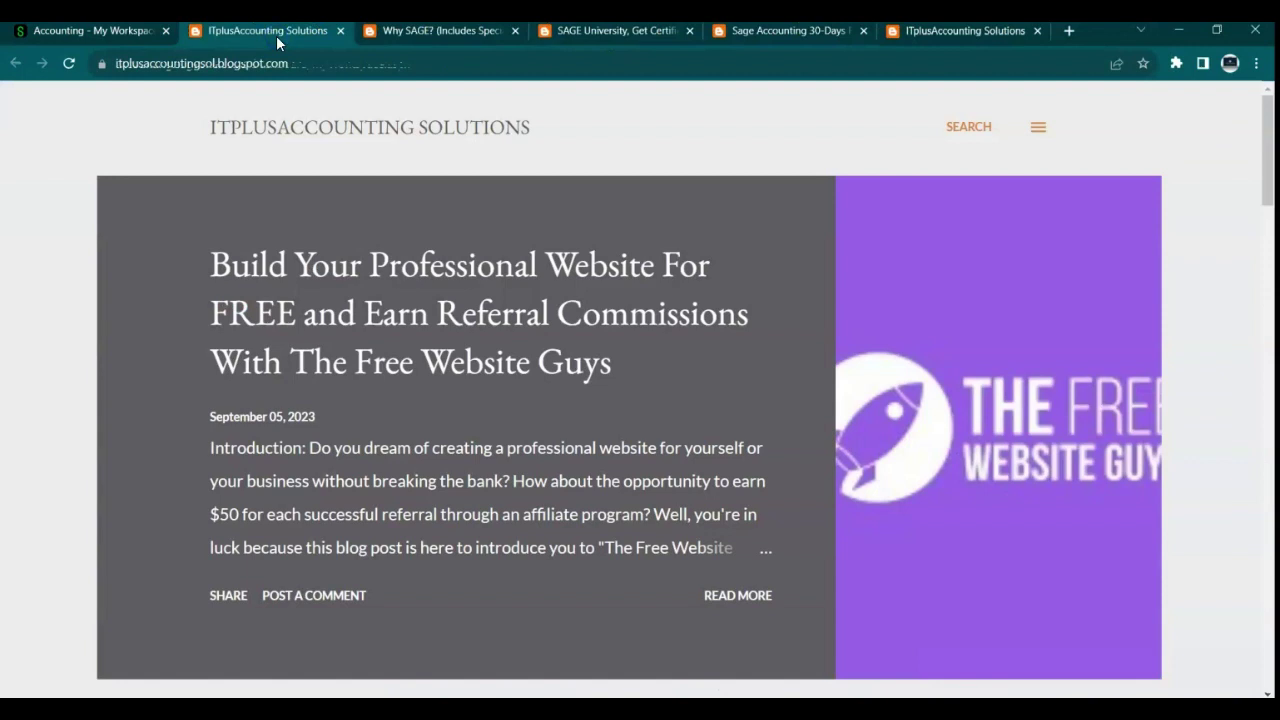
left_click(797, 37)
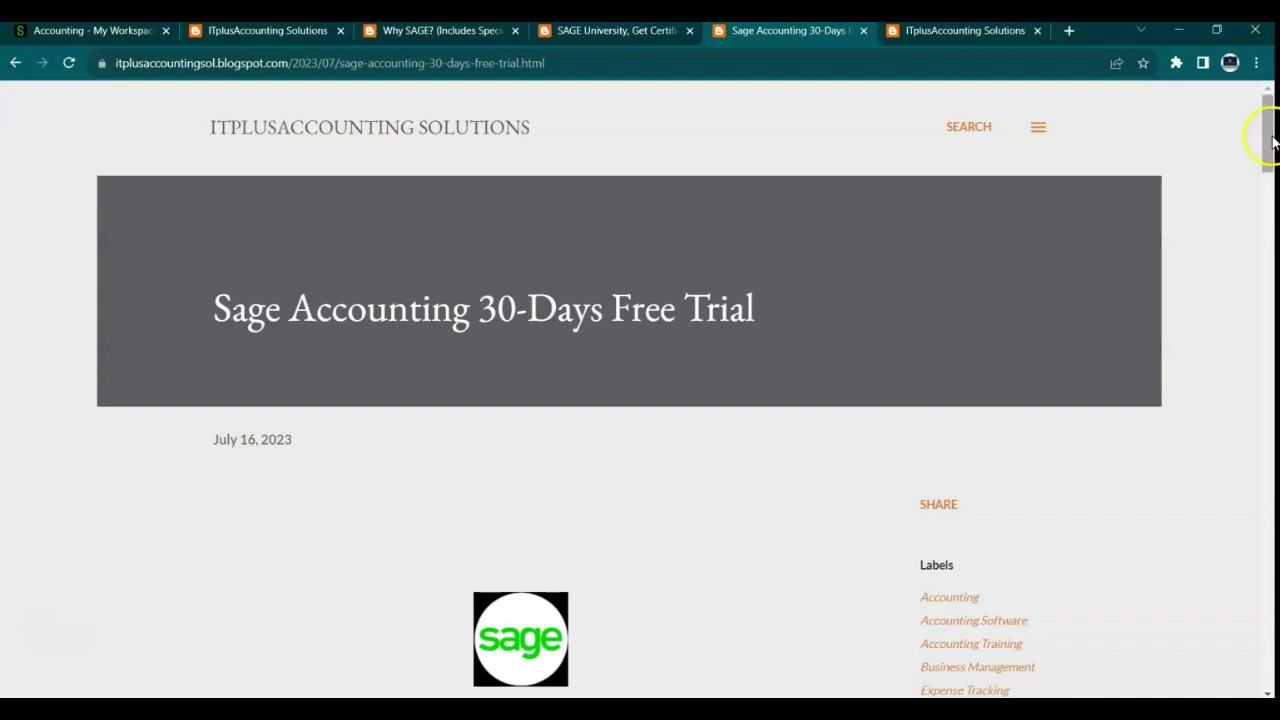
mouse_move(1273, 135)
left_mouse_down()
mouse_move(1266, 364)
mouse_move(1273, 130)
left_mouse_up()
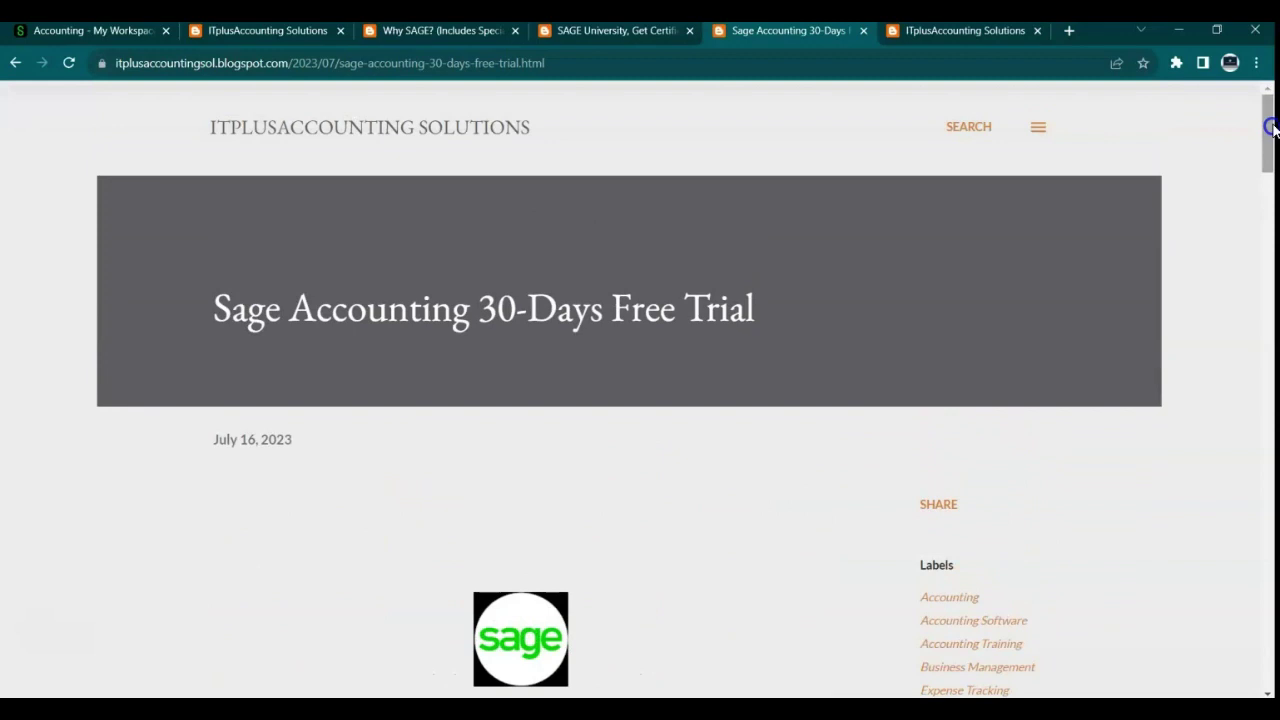
Open the 'Why SAGE?' post and scroll down to the 70% off coupon offers
left_click(458, 36)
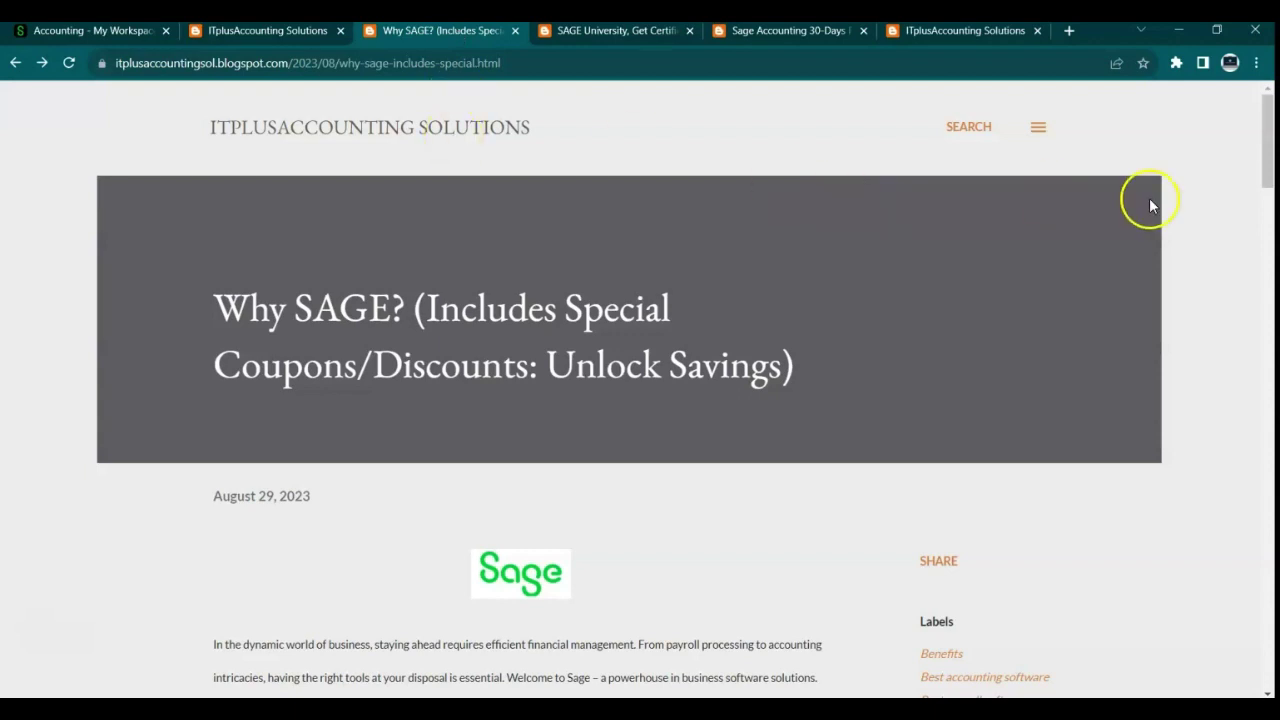
mouse_move(1272, 143)
left_mouse_down()
mouse_move(1273, 163)
mouse_move(1274, 146)
left_mouse_up()
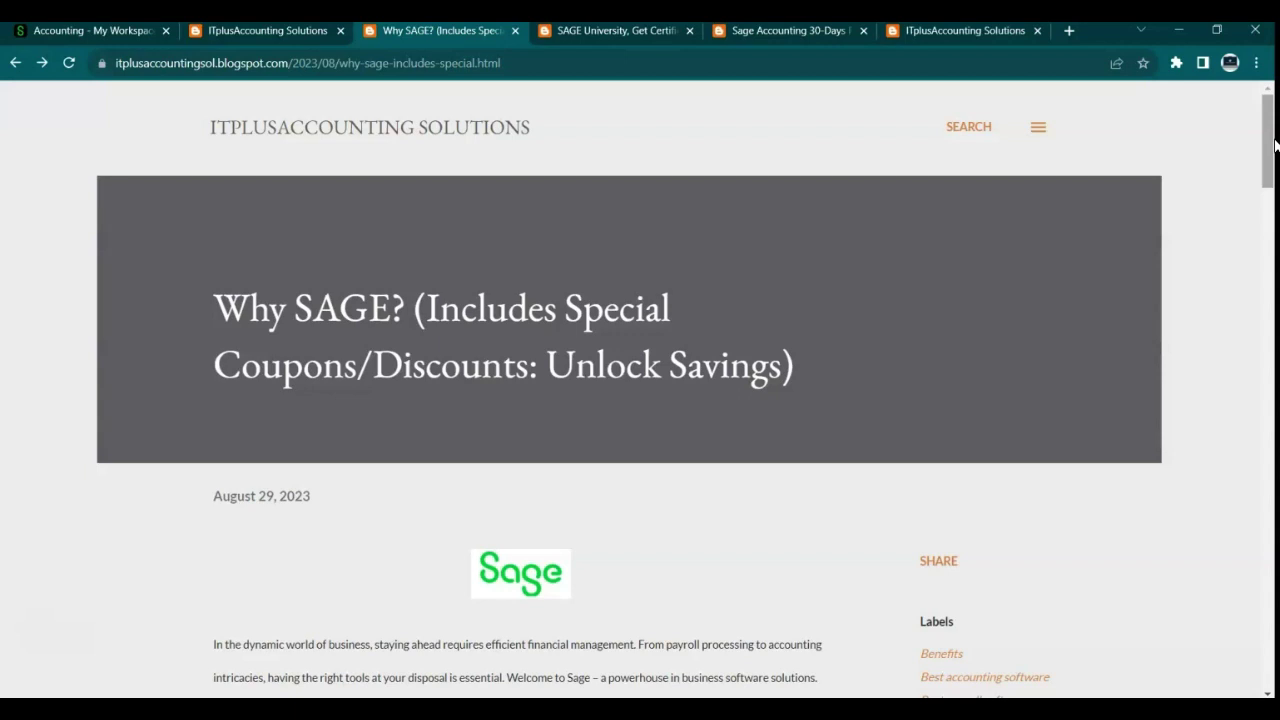
left_click_drag(1274, 146, 1273, 220)
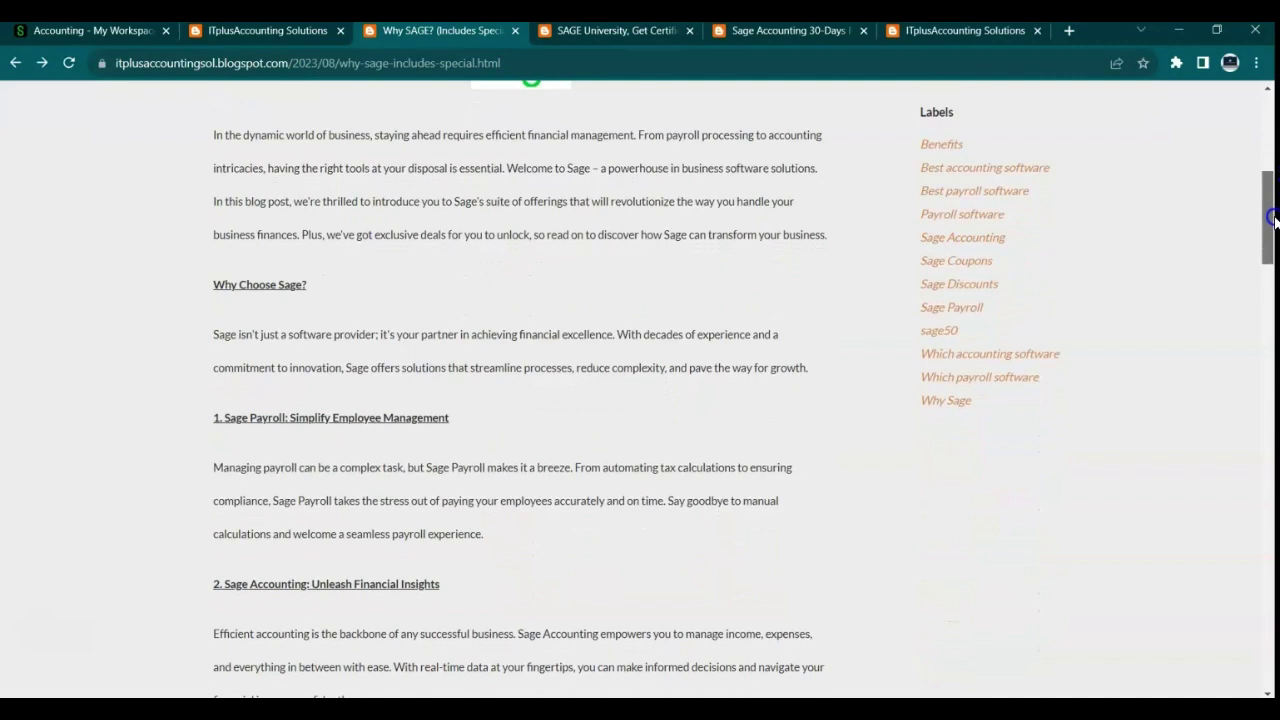
left_click_drag(1273, 220, 1273, 305)
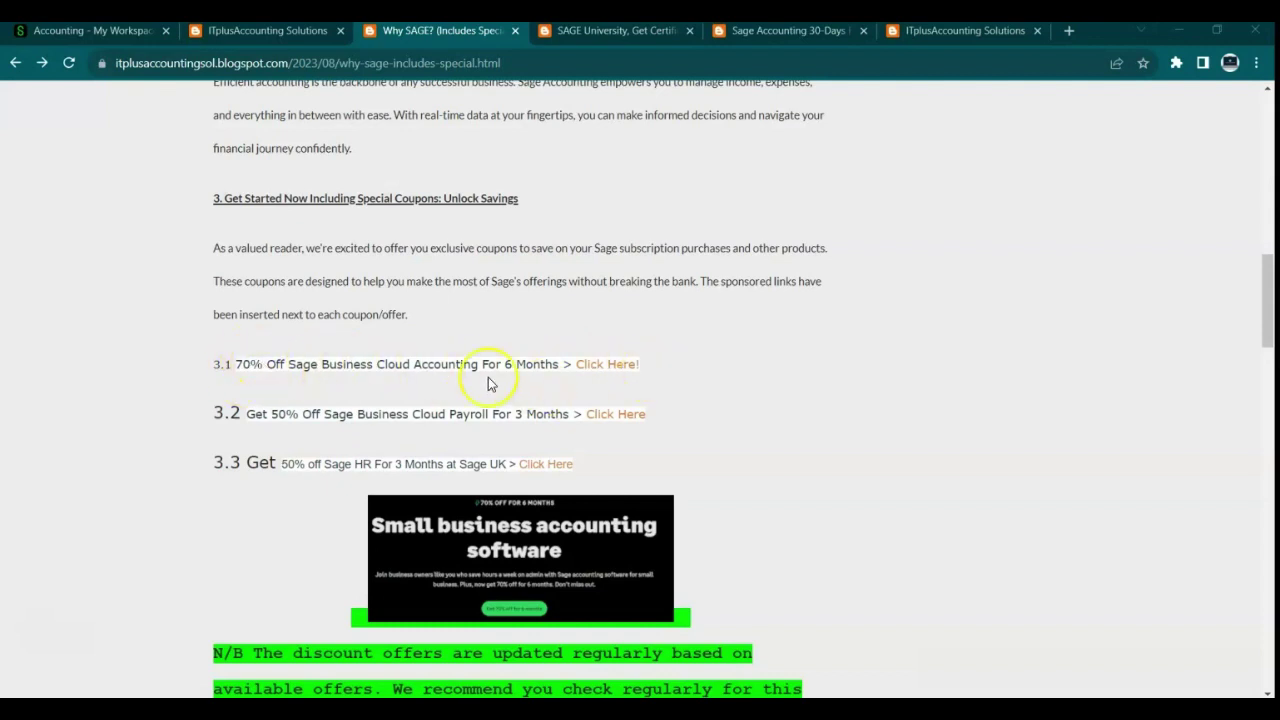
left_click(608, 366)
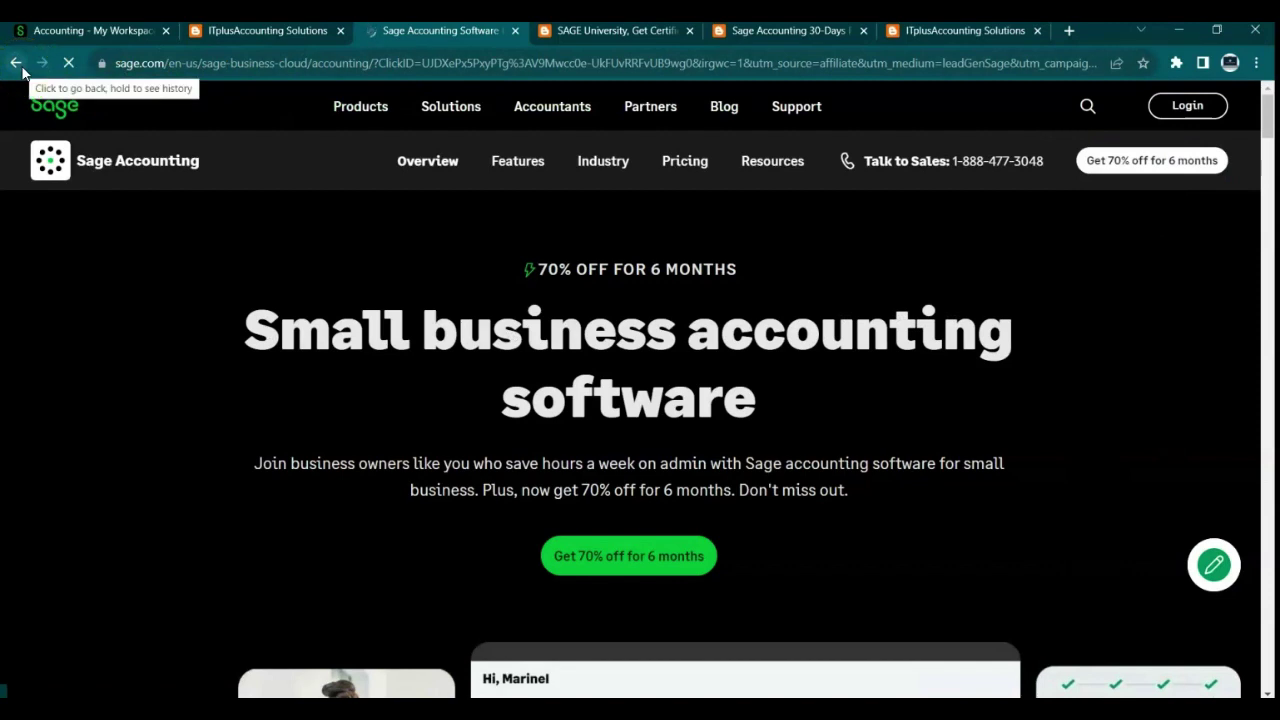
left_click(16, 63)
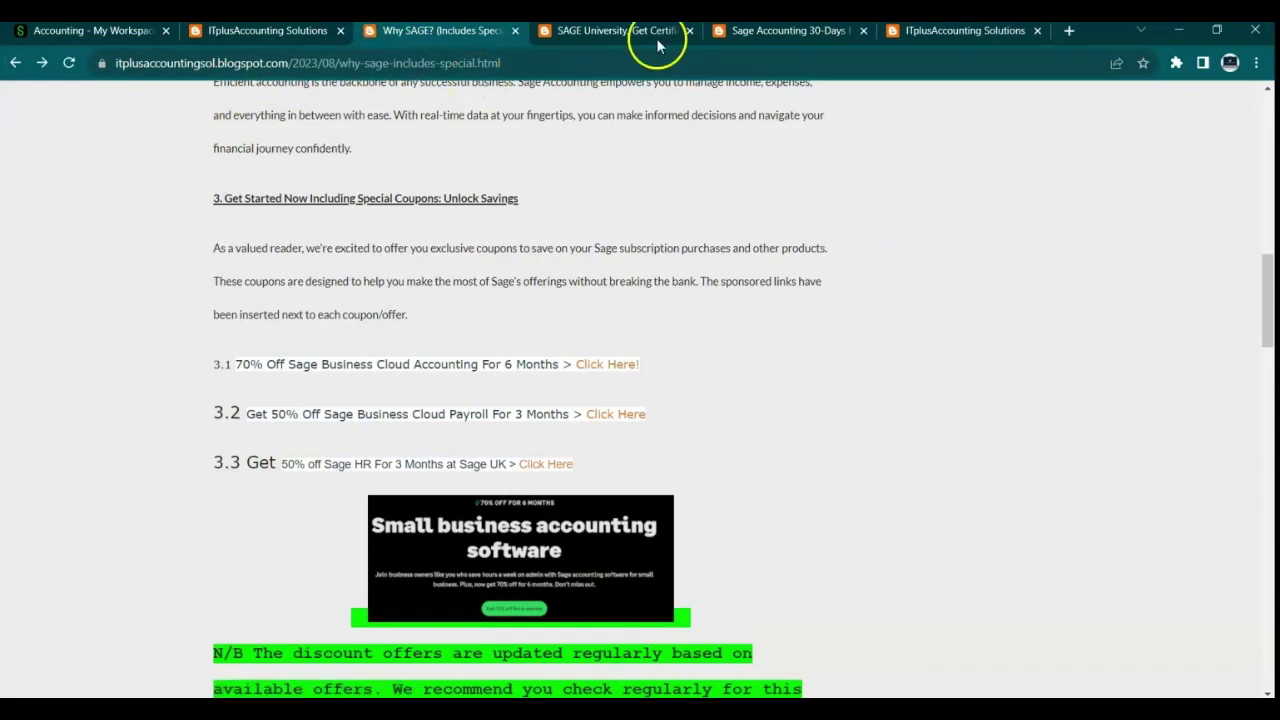
Scroll through the ITplusAccounting Solutions blog home page
left_click(933, 36)
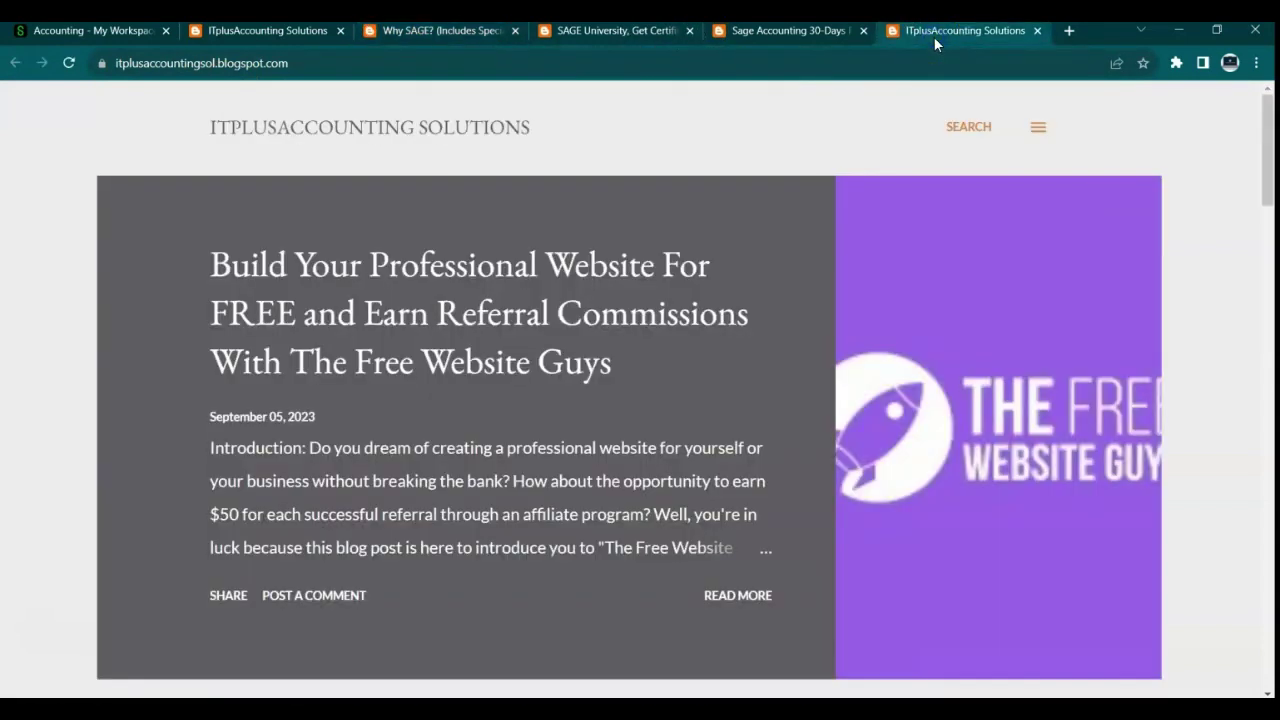
left_click_drag(1271, 155, 1274, 400)
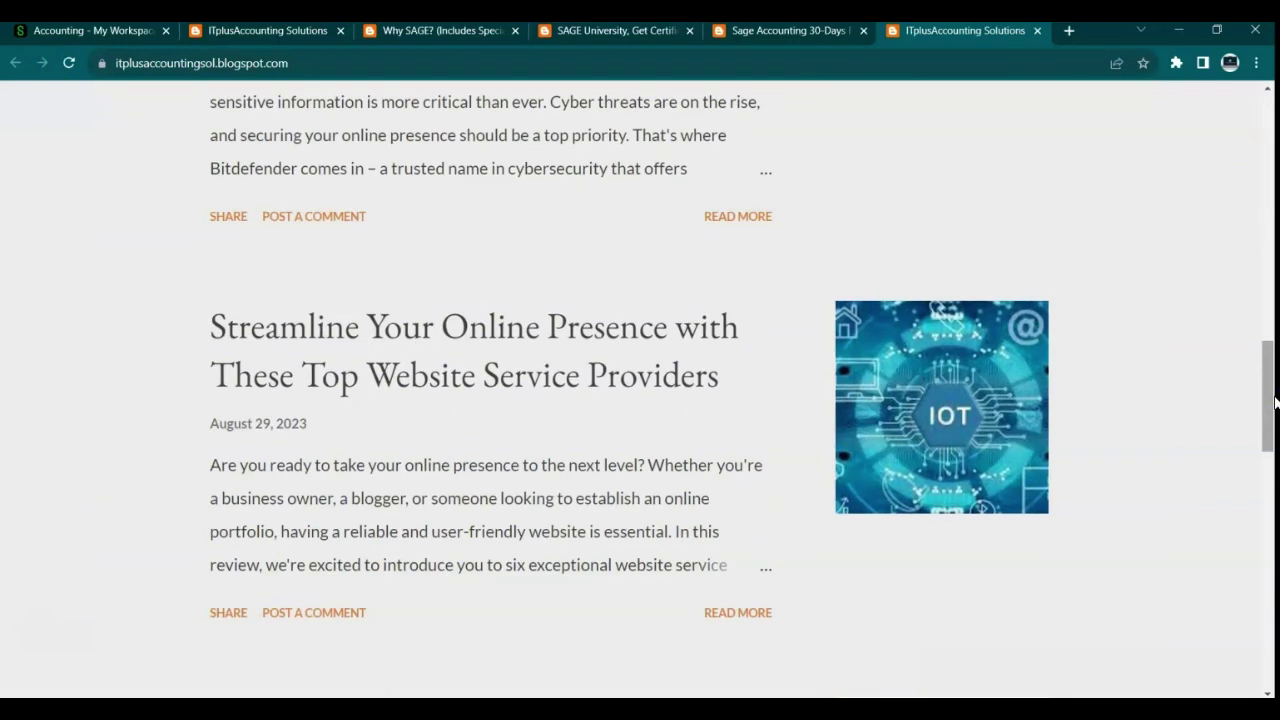
left_click_drag(1274, 400, 1270, 205)
Read the 'SAGE University, Get Certified for FREE!' post, then leave Blogger
right_click(619, 33)
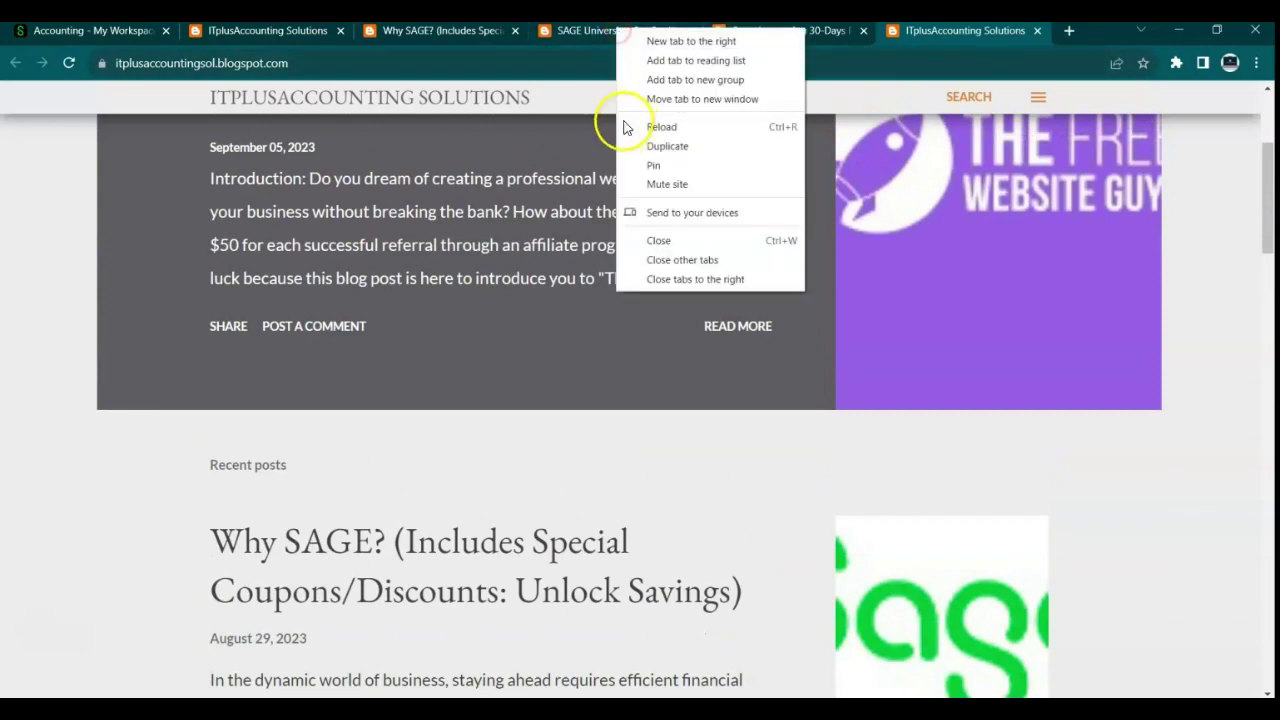
left_click(582, 34)
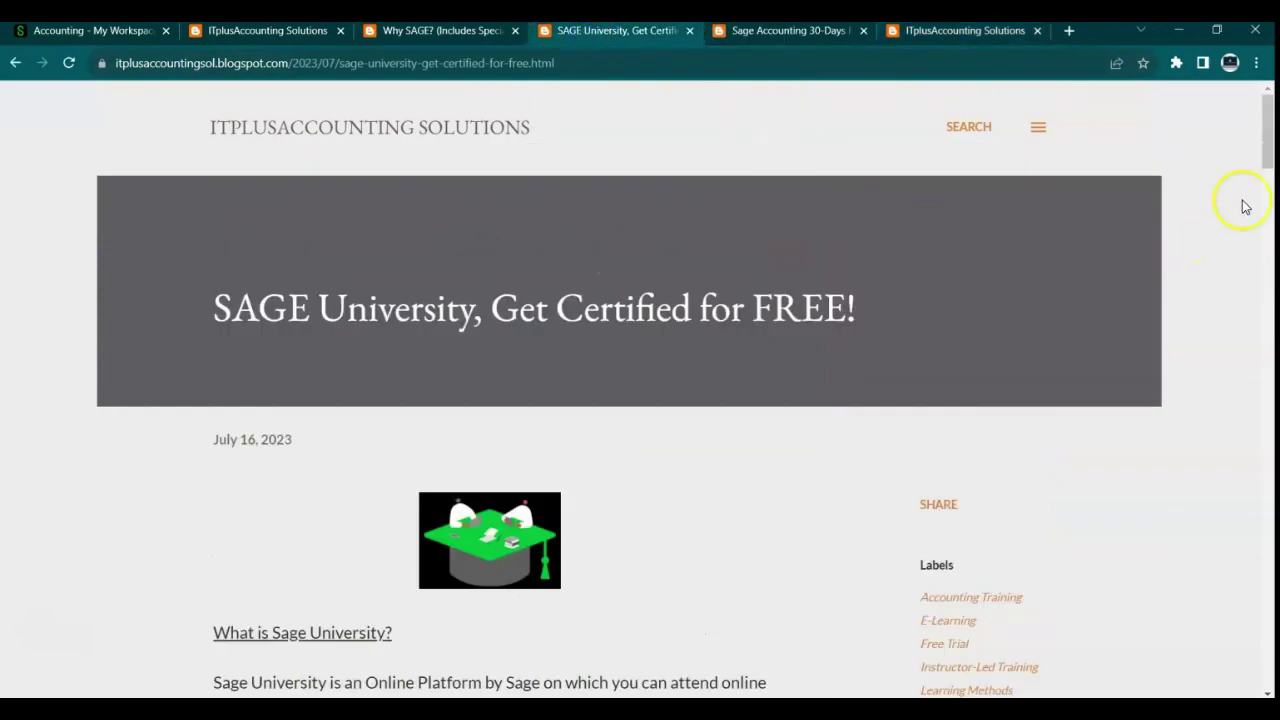
mouse_move(1272, 152)
left_mouse_down()
mouse_move(1275, 248)
mouse_move(1275, 173)
left_mouse_up()
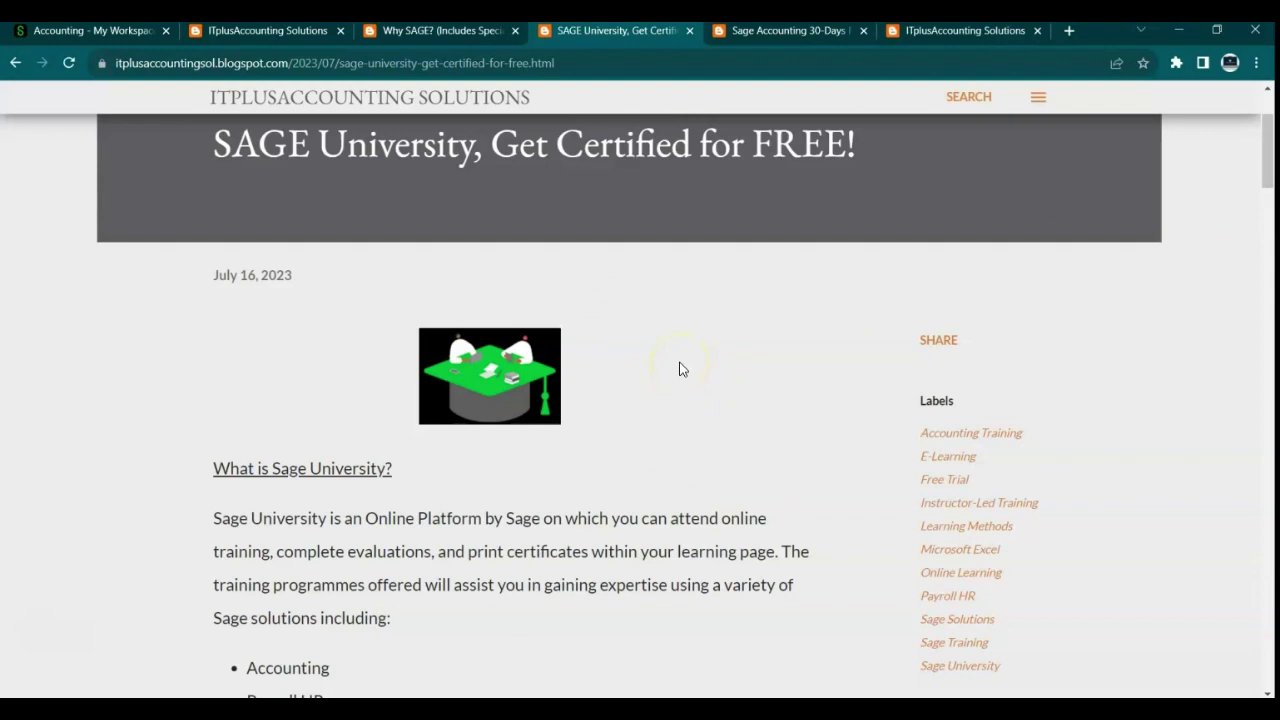
left_click_drag(1266, 177, 1273, 162)
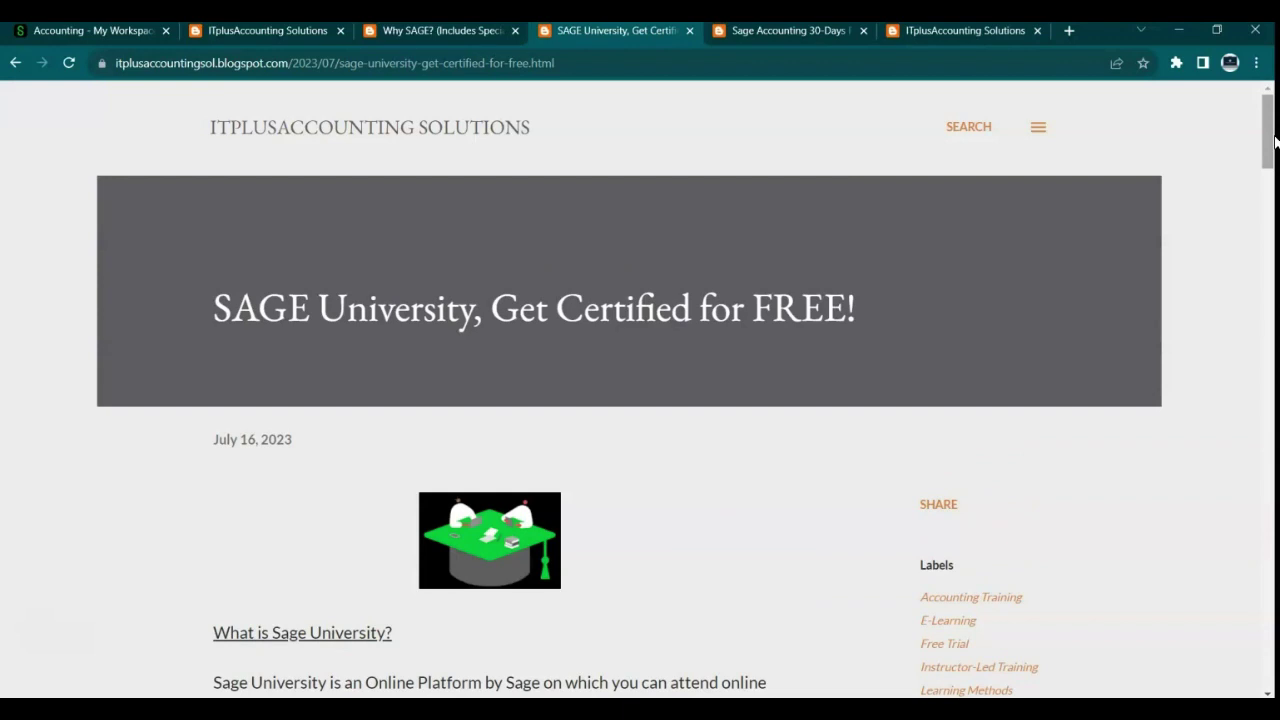
left_click(997, 163)
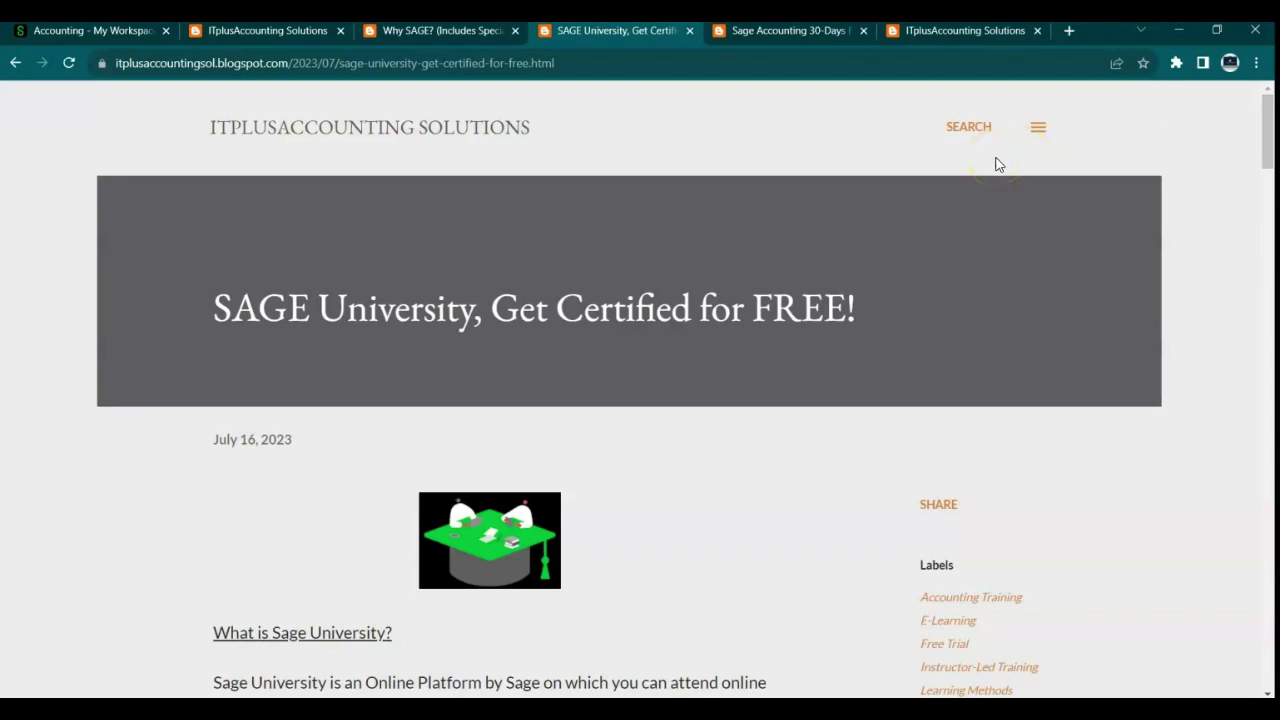
left_click(698, 235)
Review the Word VAT types table, including the Reduced rate's 10% value
left_click(120, 34)
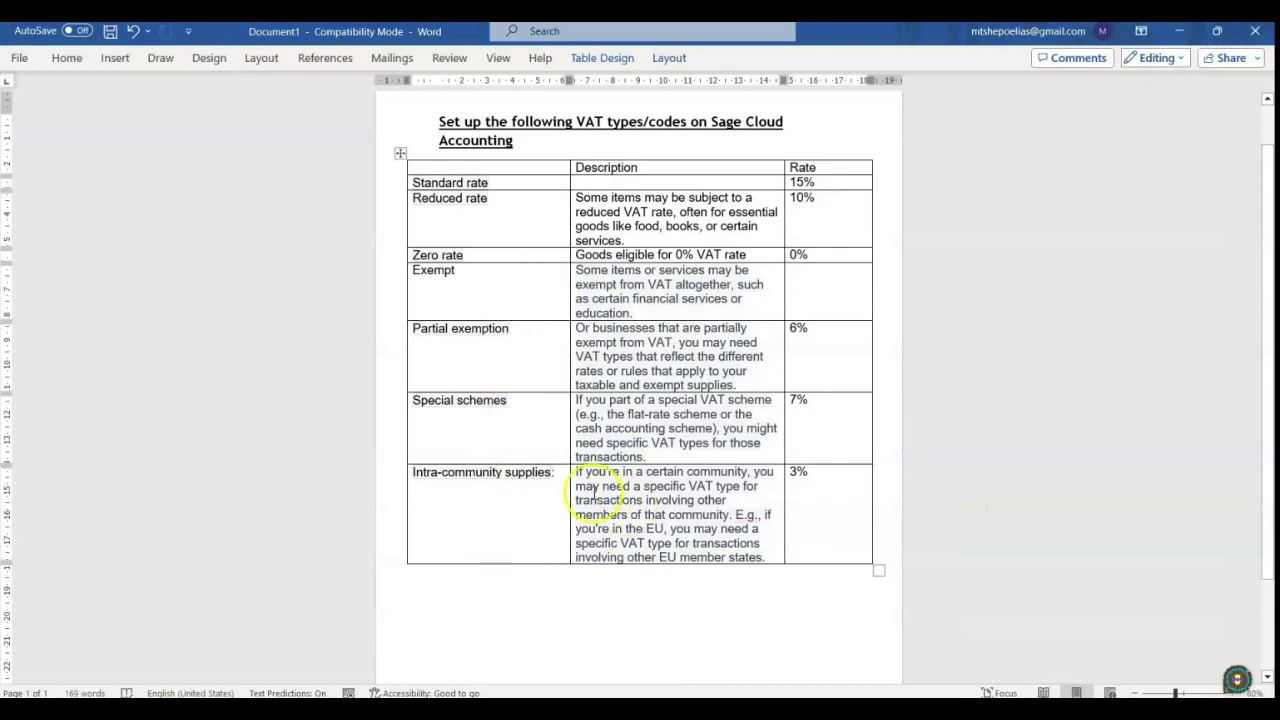
left_click(616, 598)
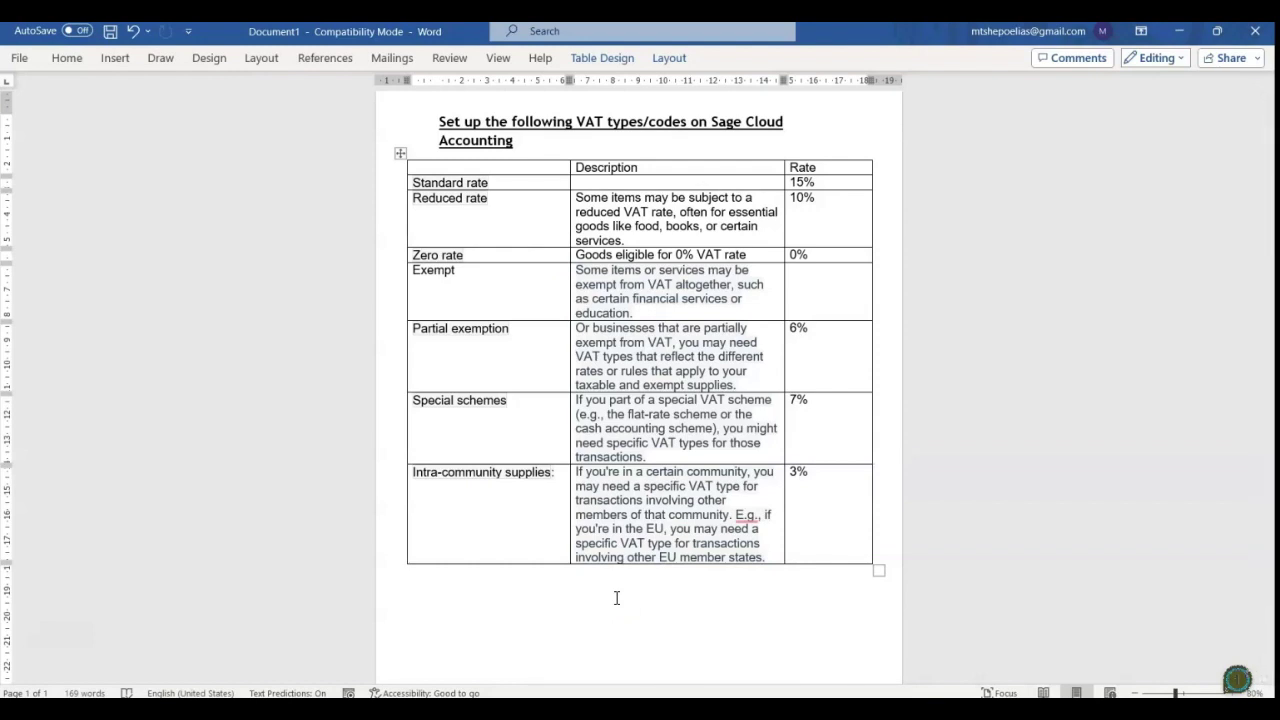
left_click(461, 150)
left_click(807, 199)
left_click_drag(807, 199, 793, 204)
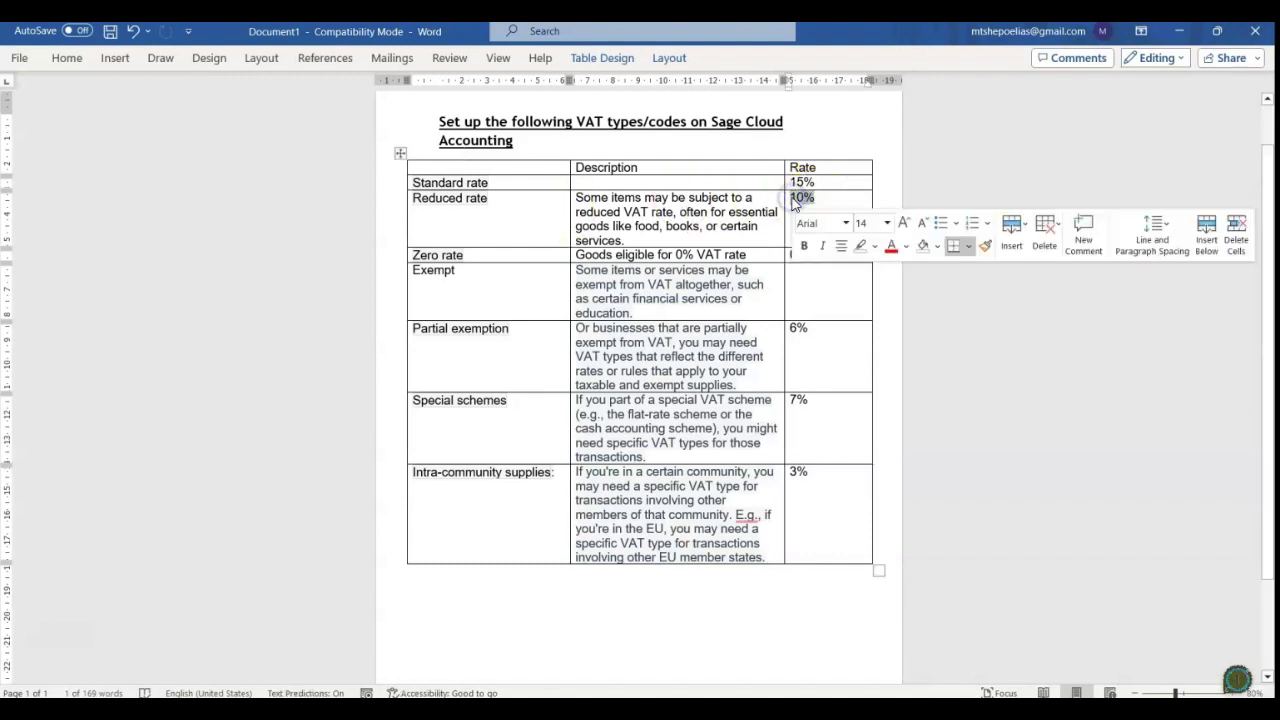
left_click(776, 211)
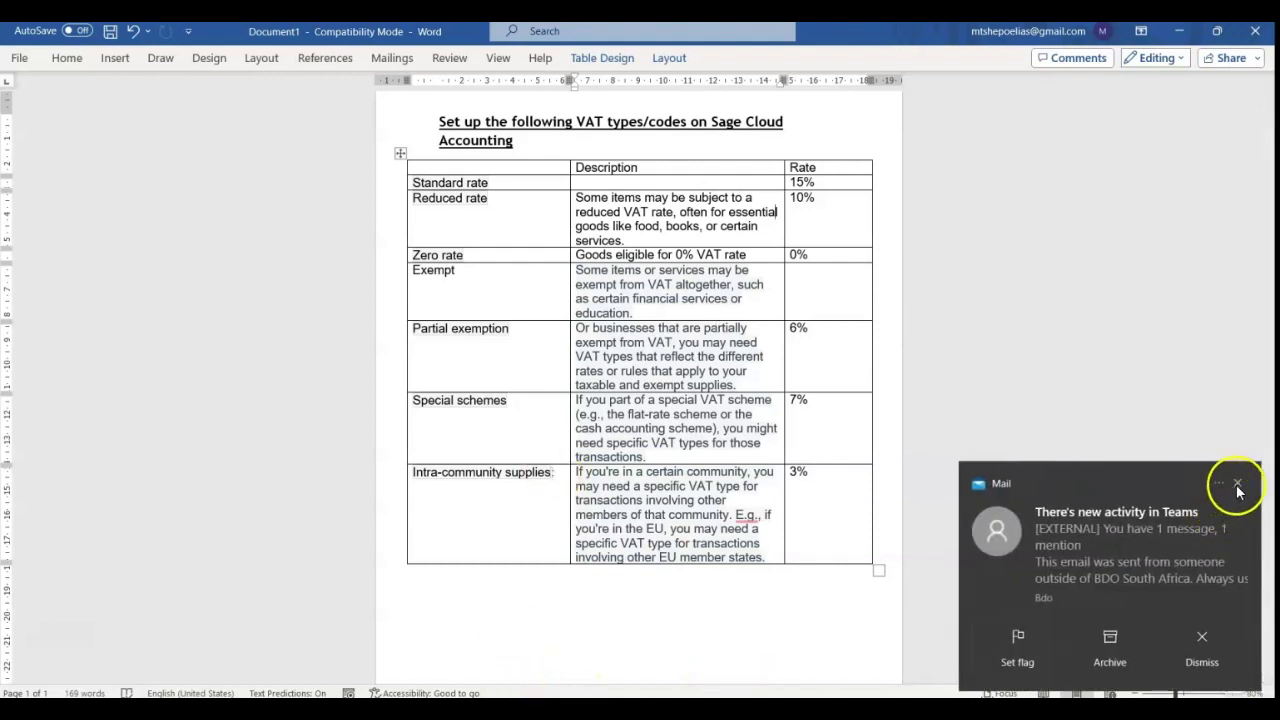
Dismiss the Teams activity, Superbru Reminder and new-mail notifications
left_click(1237, 486)
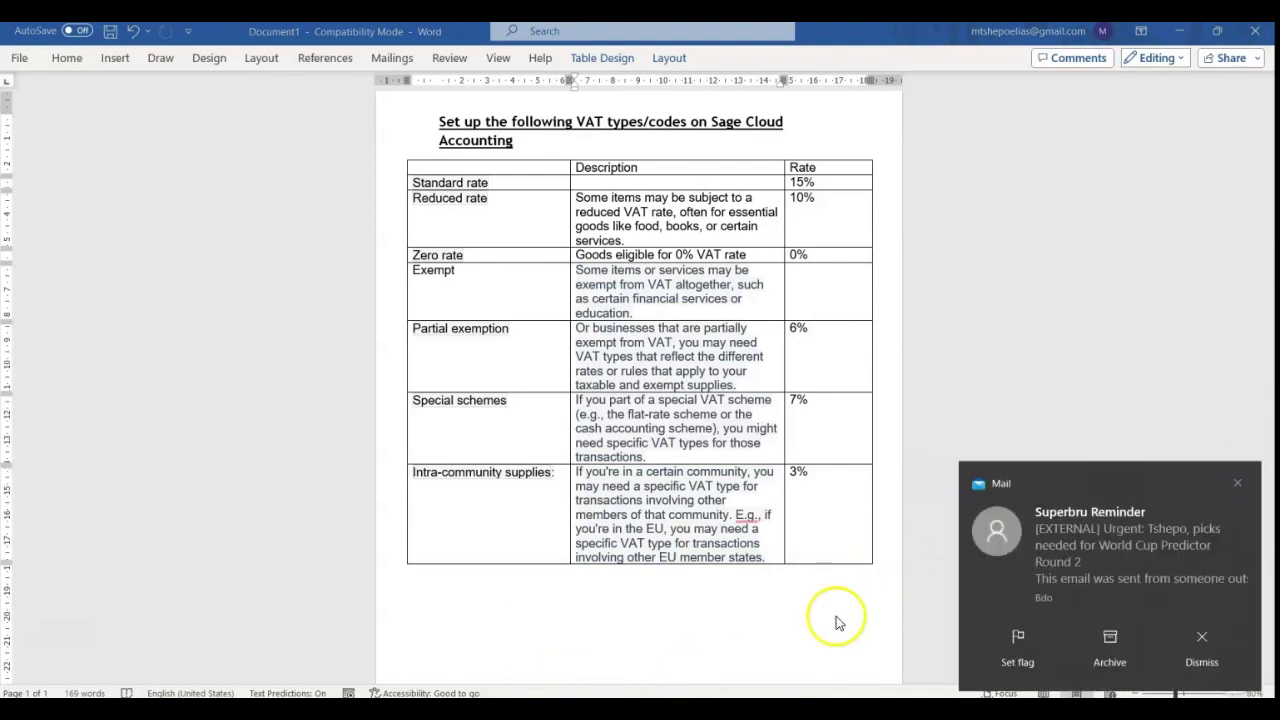
left_click(1237, 484)
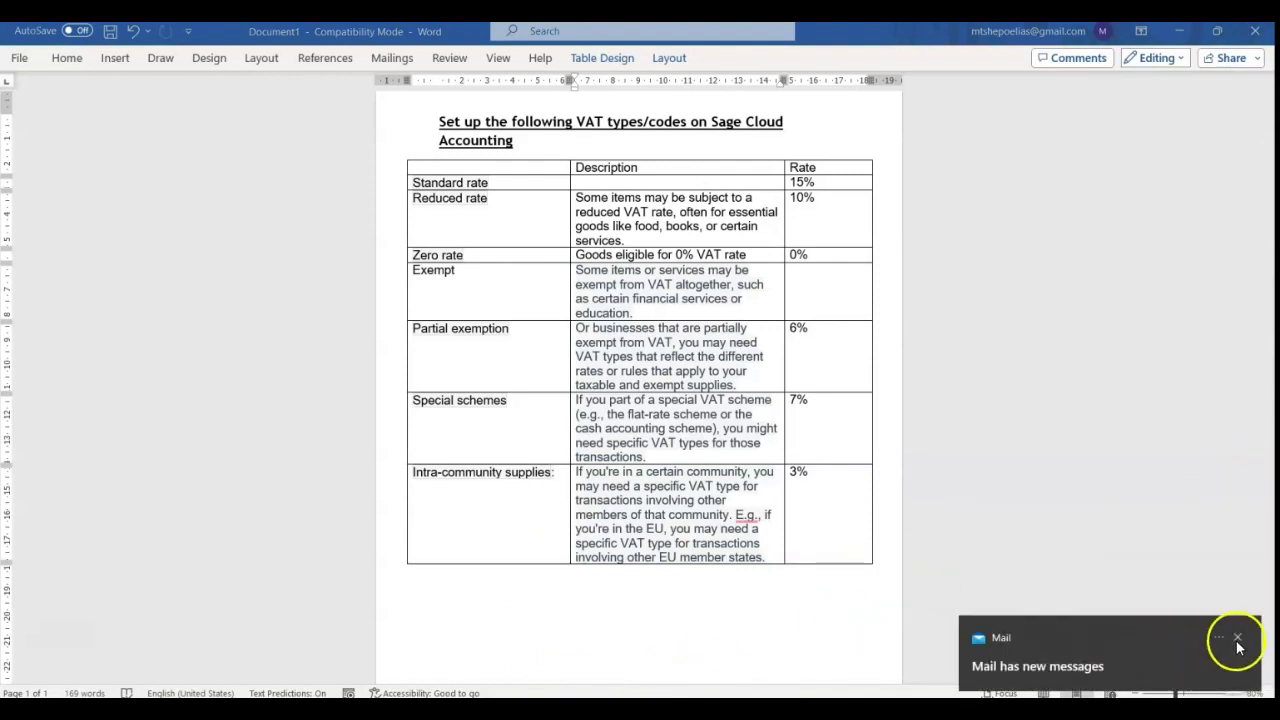
left_click(1237, 639)
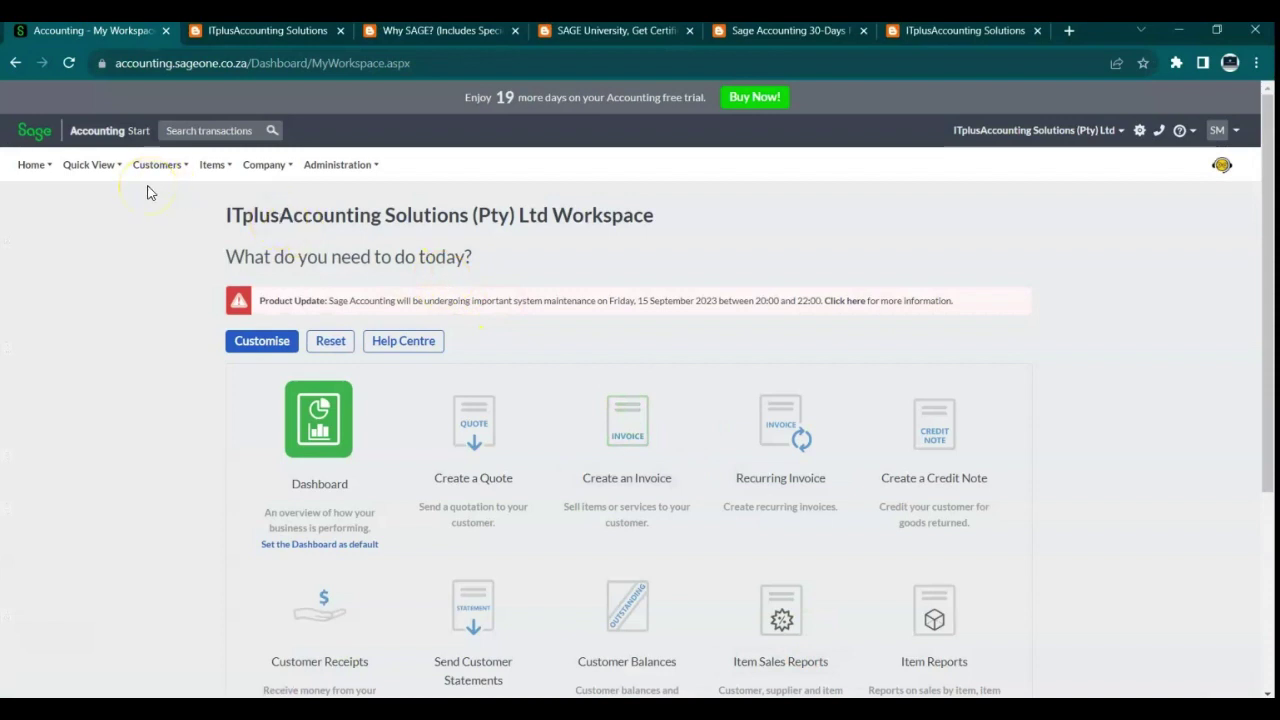
Open Company > Change Company Settings and expand the VAT Settings section
left_click(266, 170)
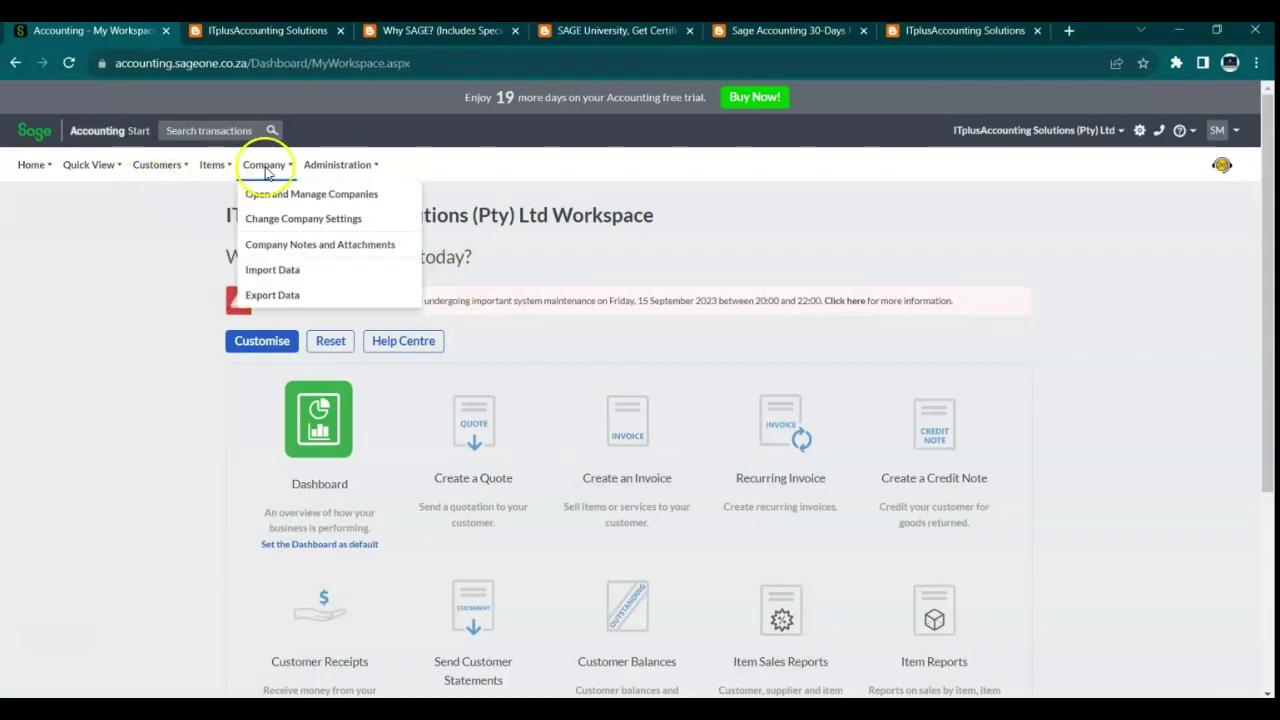
left_click(279, 230)
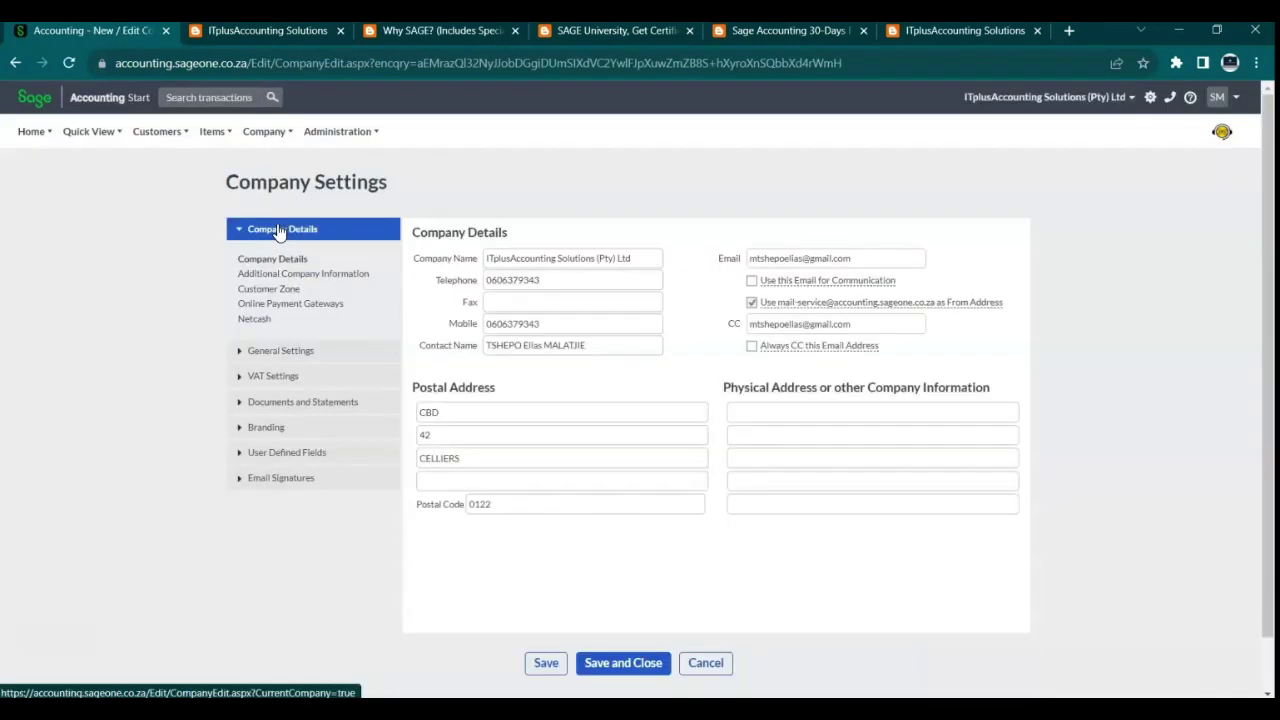
left_click(250, 380)
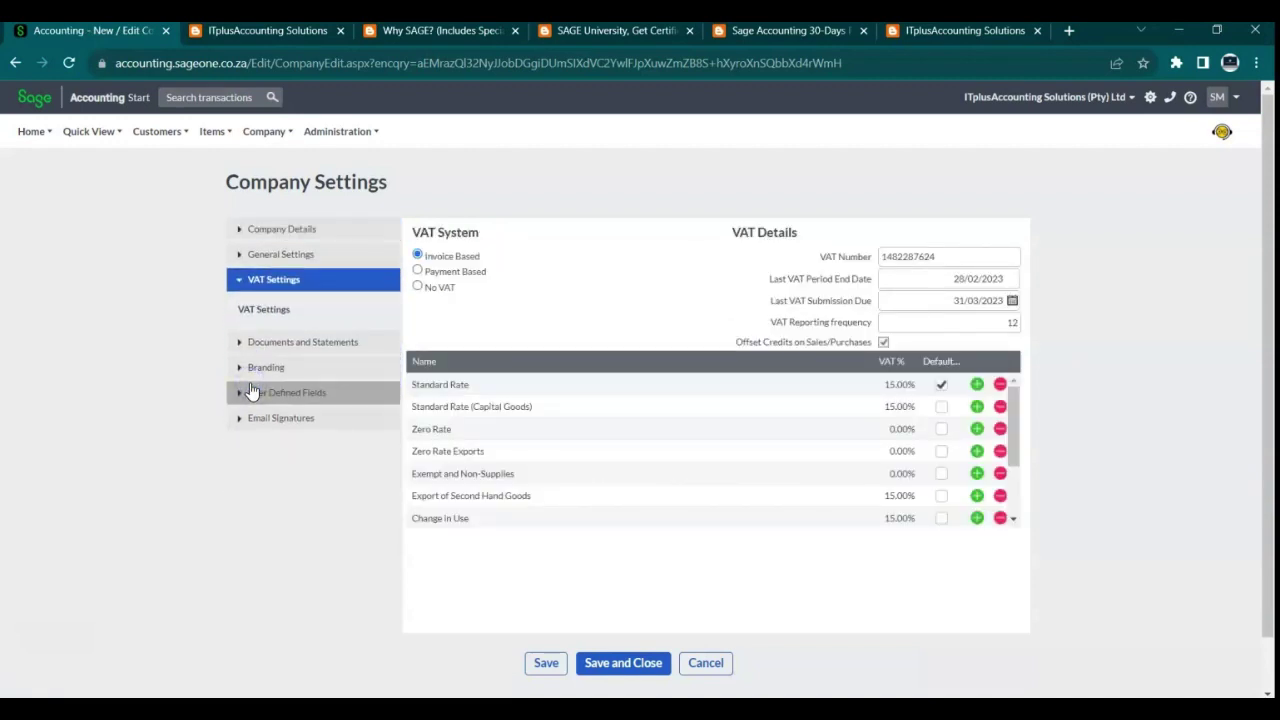
left_click(617, 402)
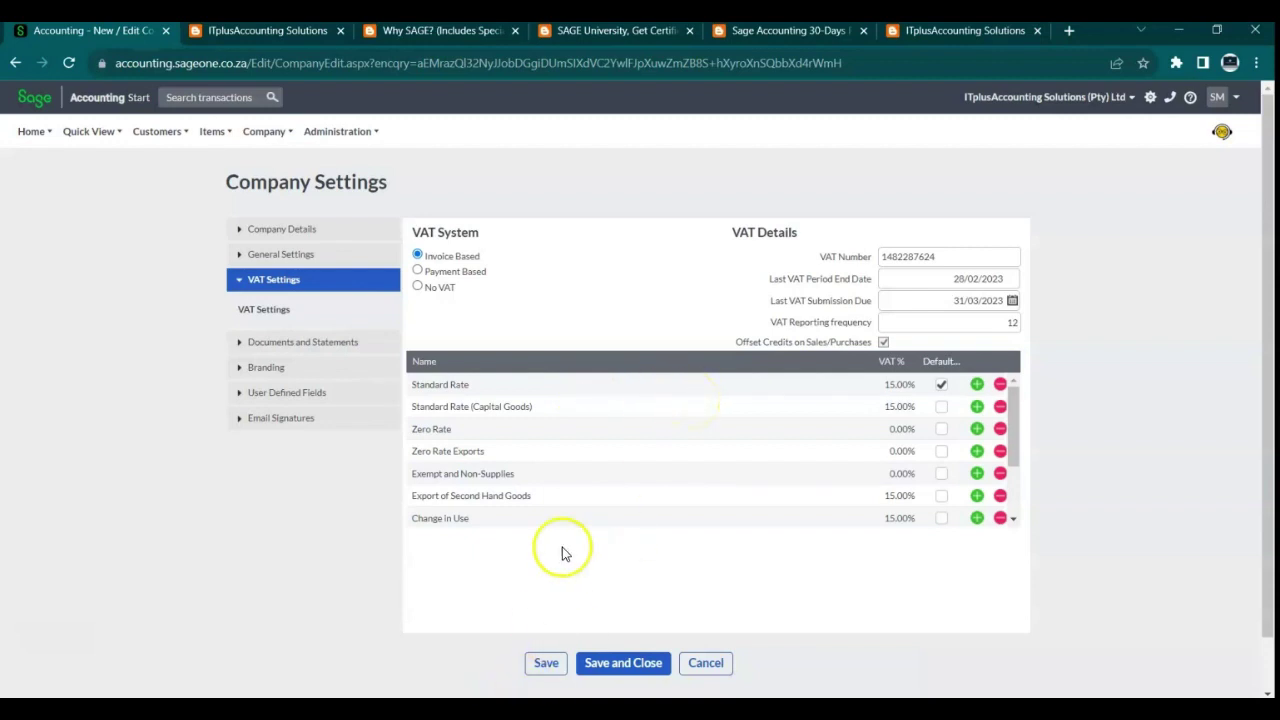
Make Standard Rate (Capital Goods) the default and delete the Standard Rate and Zero Rate types
left_click(941, 407)
left_click(1000, 385)
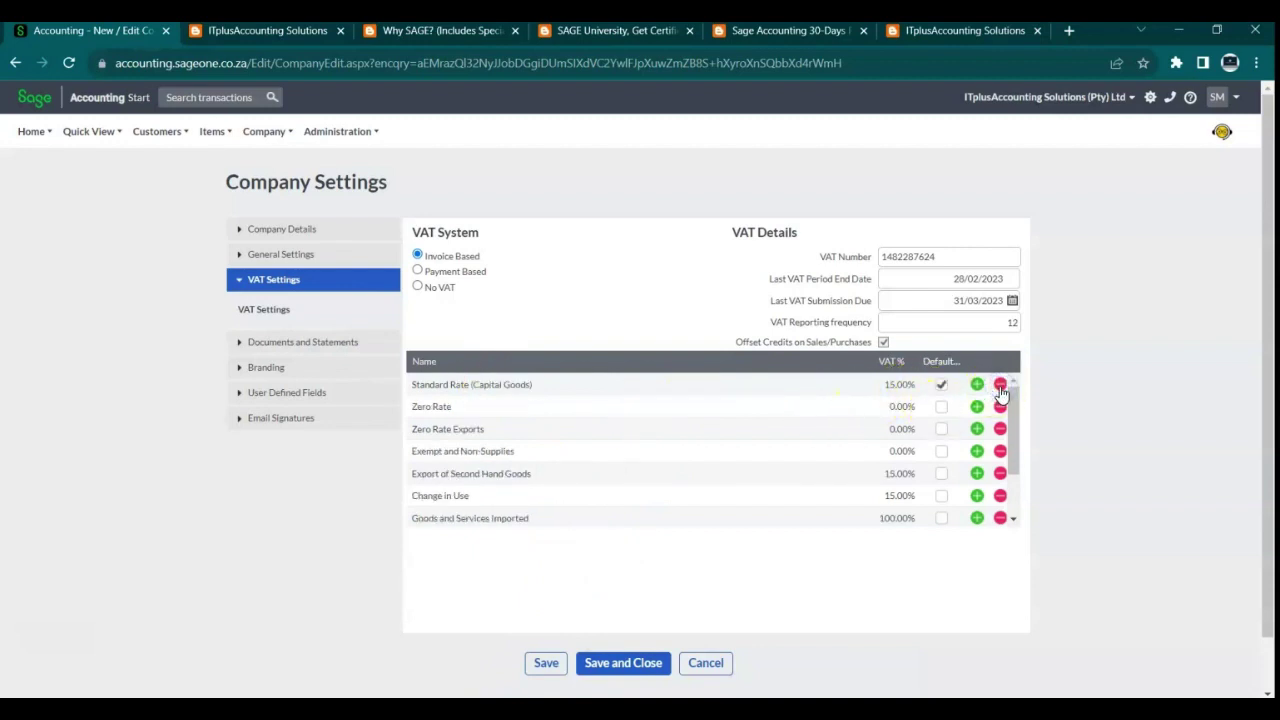
left_click(1000, 406)
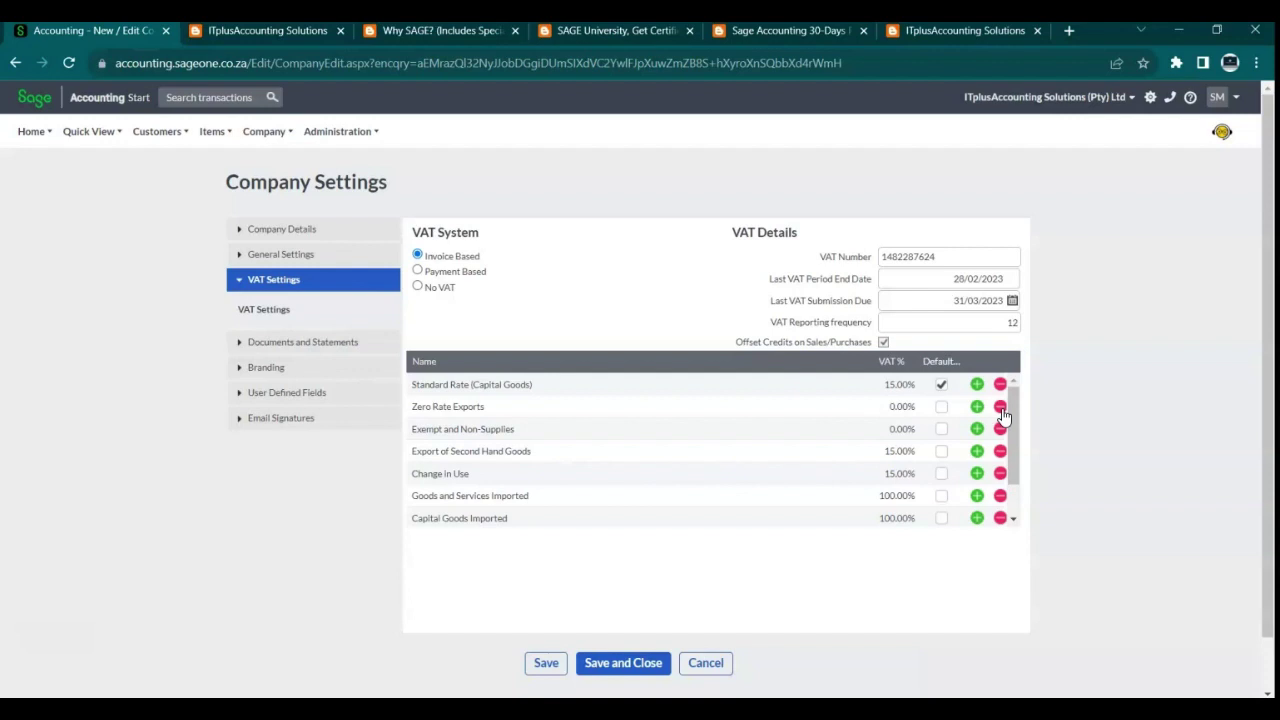
left_click_drag(1013, 428, 1018, 472)
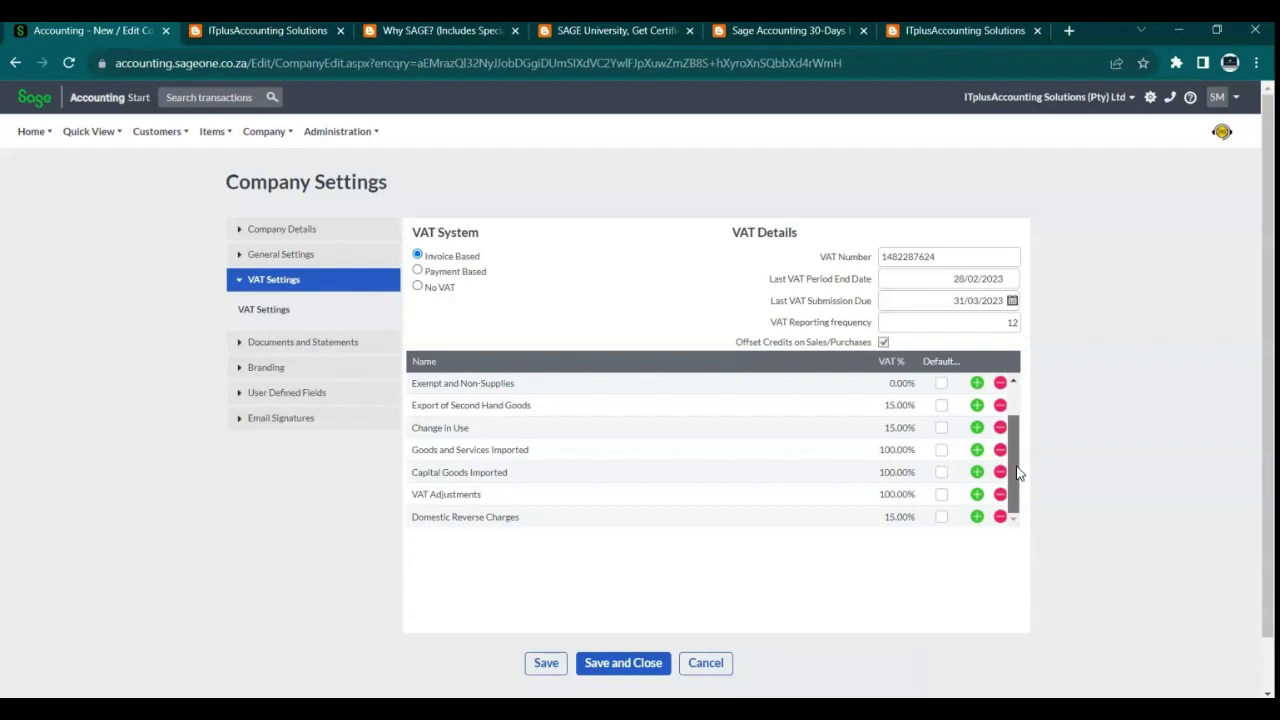
left_click(1017, 472)
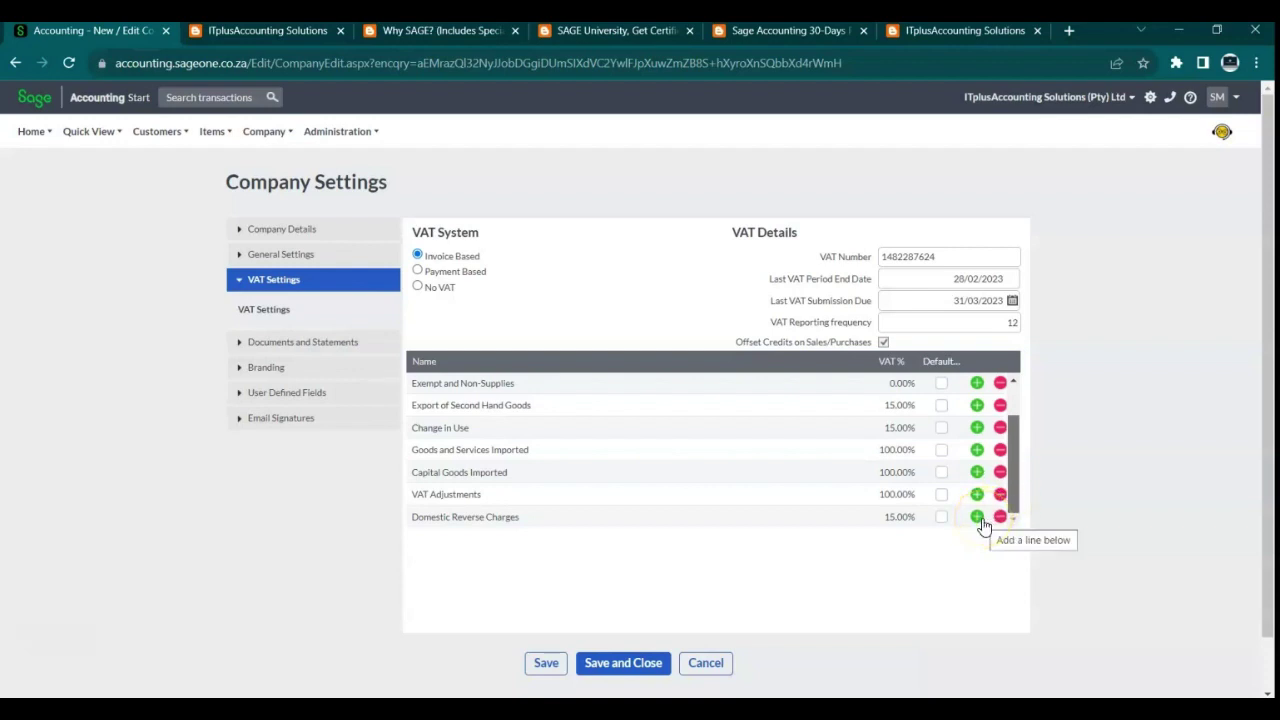
Add a blank VAT row after Domestic Reverse Charges and copy 'Standard rate' from the Word table
left_click(1014, 483)
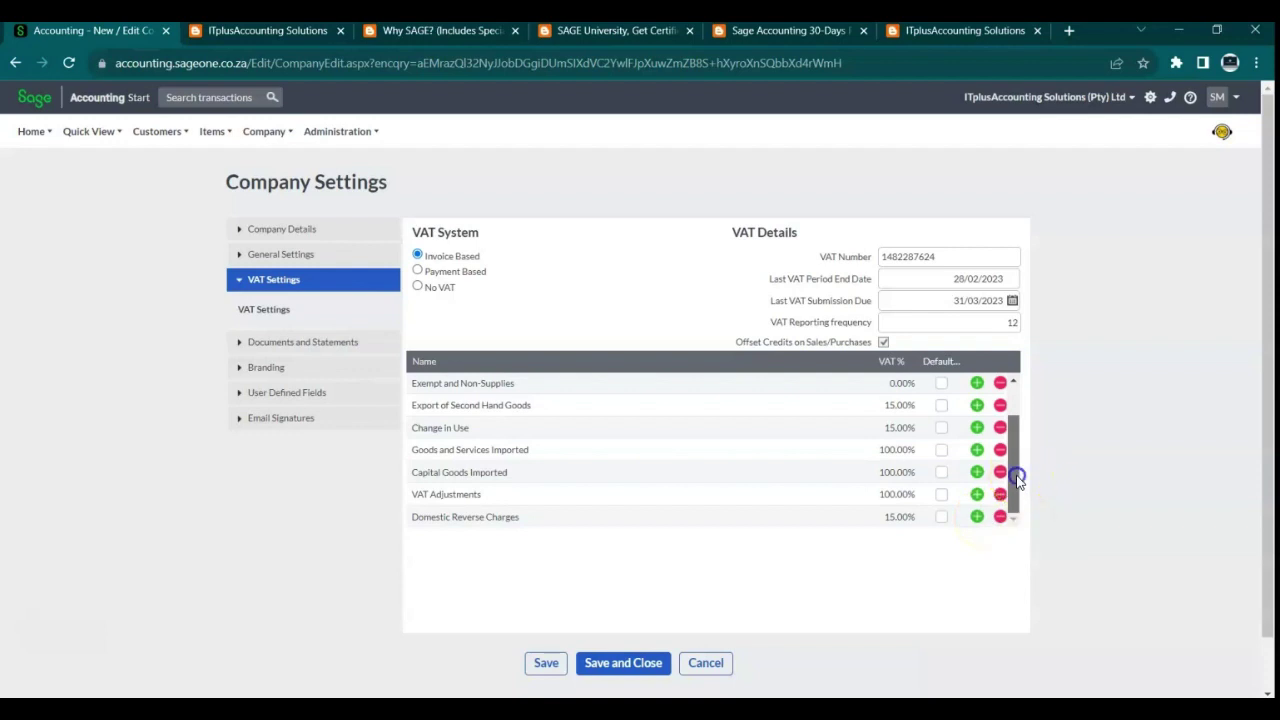
left_click(977, 517)
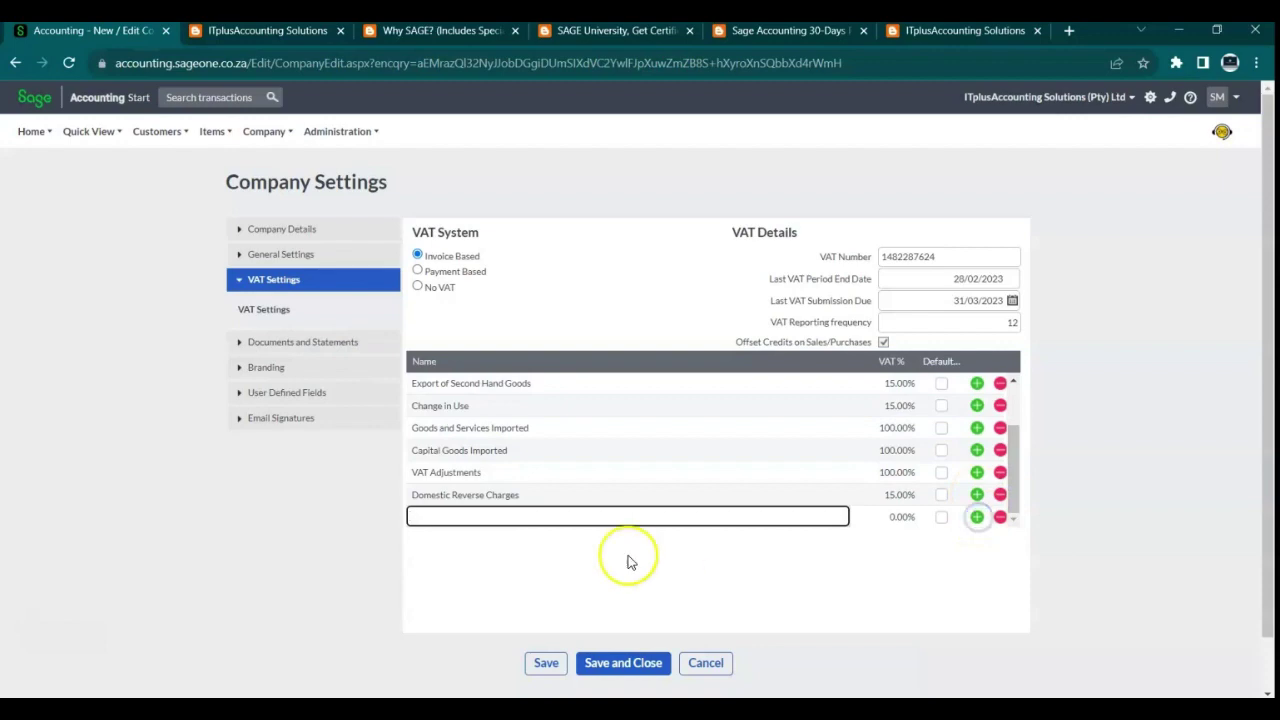
key("alt+Tab")
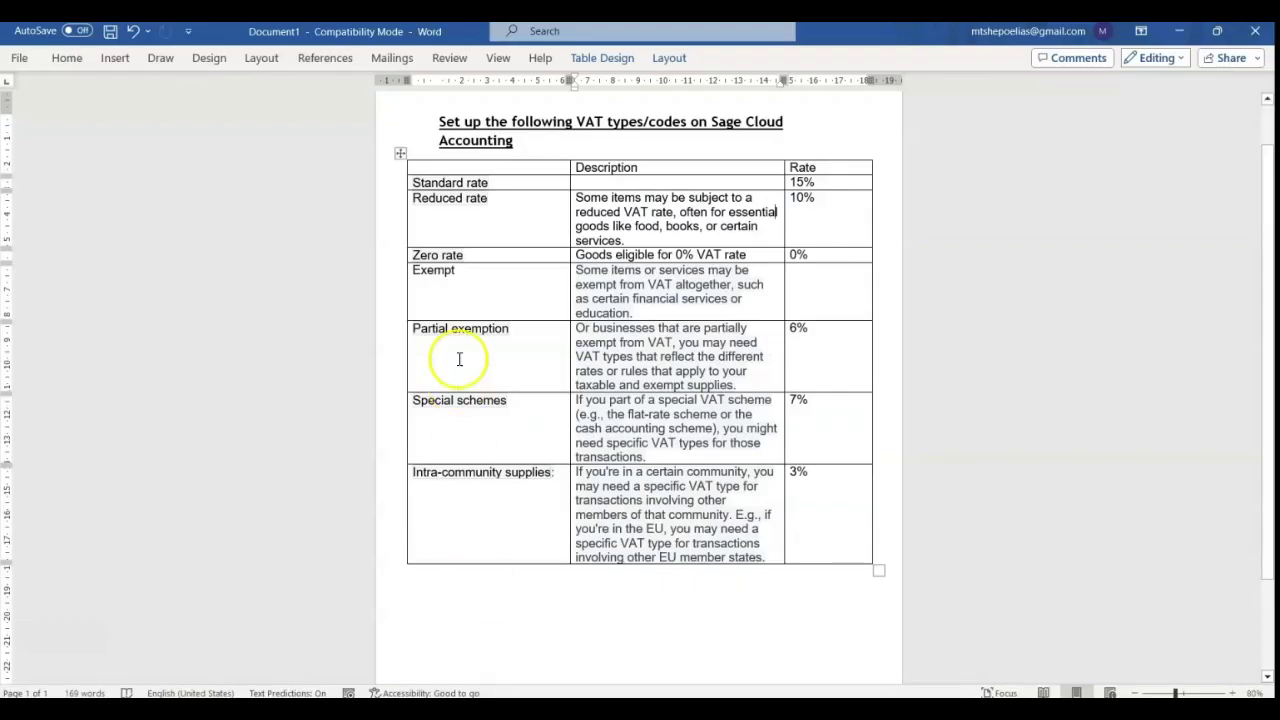
left_click_drag(491, 184, 423, 184)
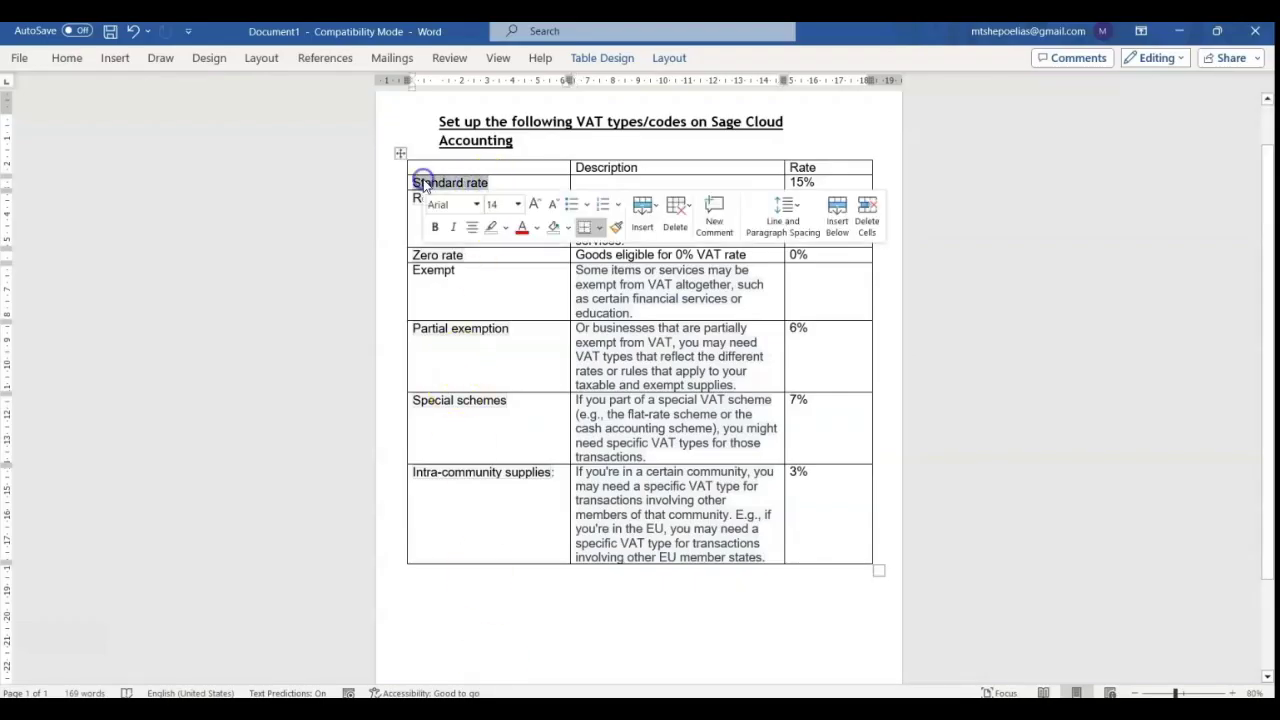
key("ctrl+c")
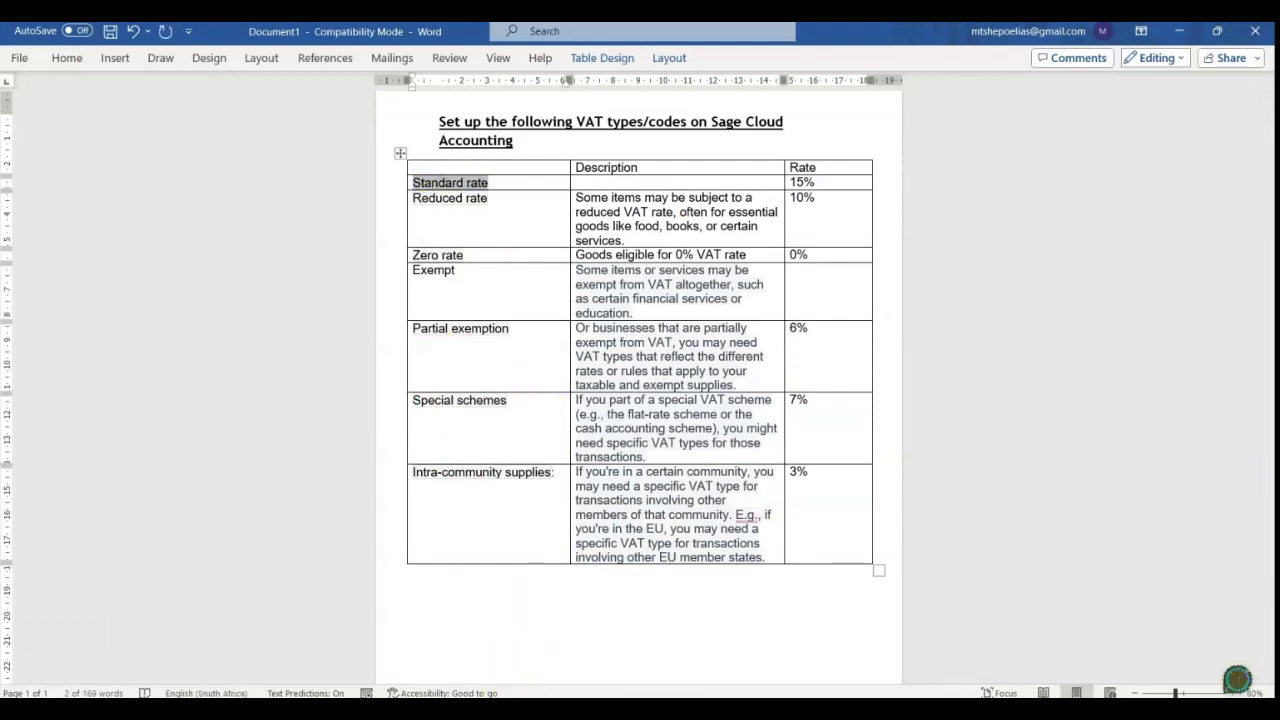
right_click(504, 708)
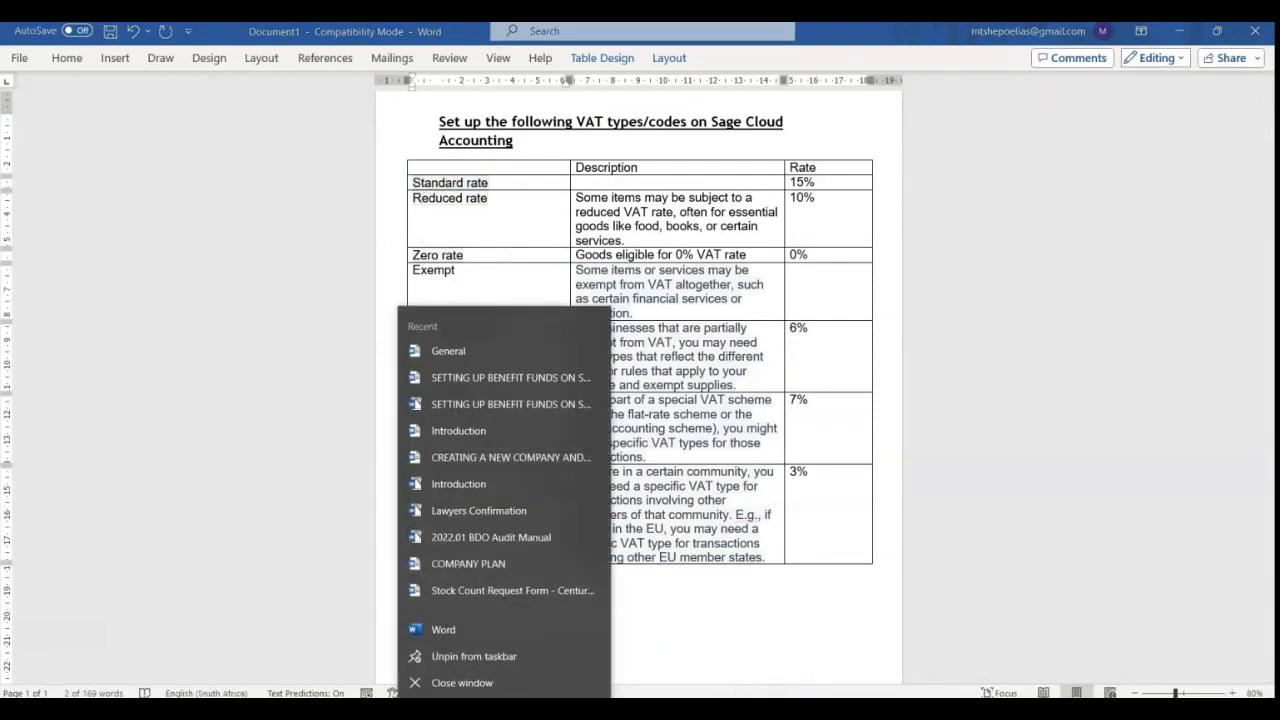
left_click(691, 656)
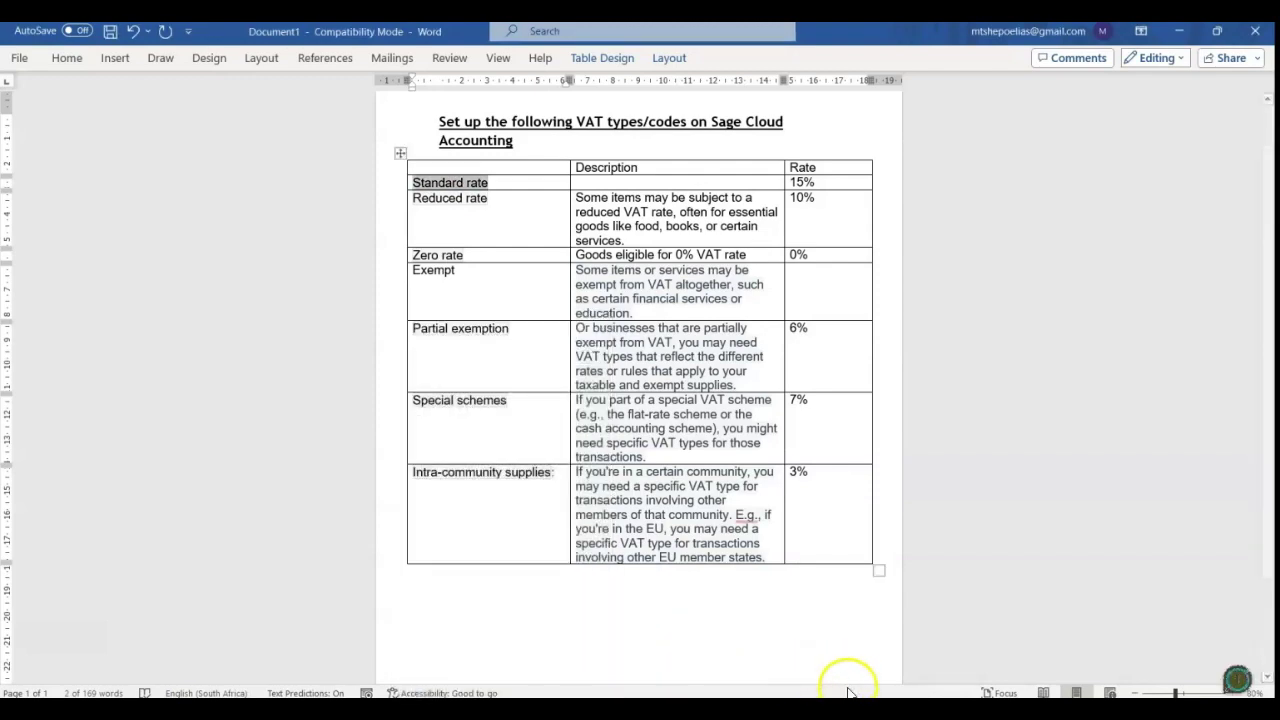
key("alt+Tab")
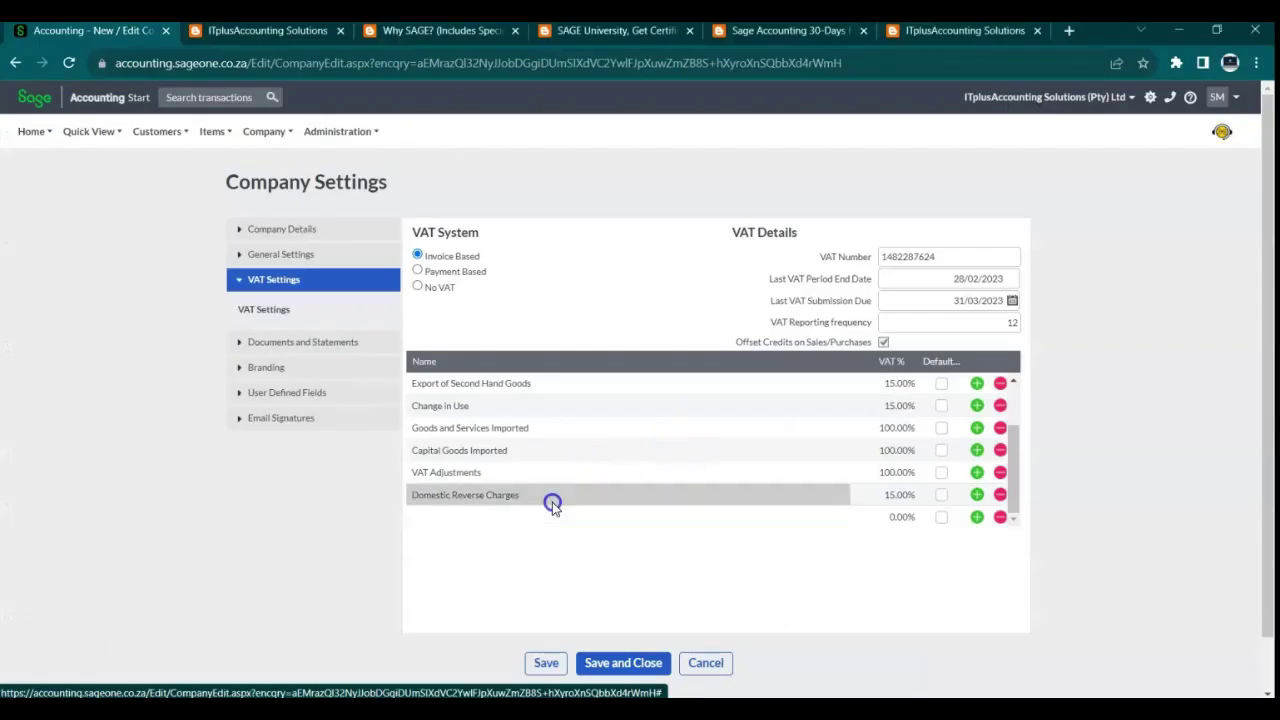
Name the new VAT type 'Standard rate' and give it a 15% rate
left_click(538, 516)
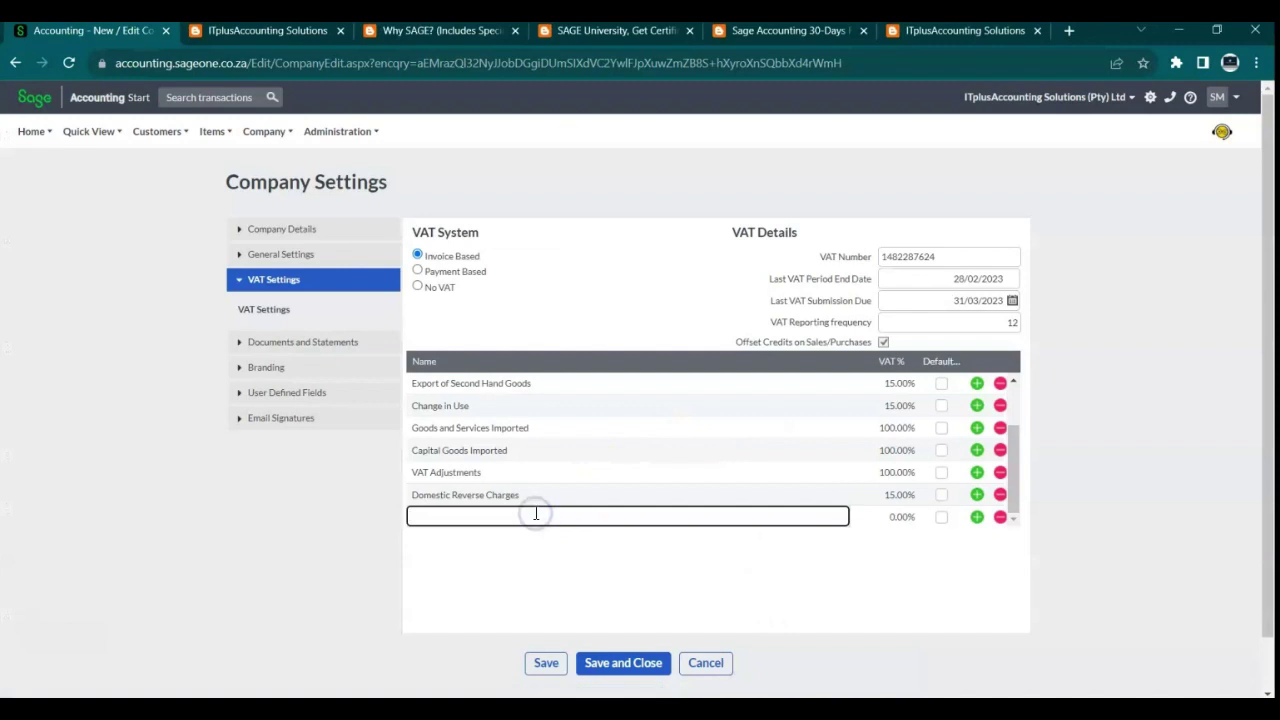
type("Standard rate")
left_click(900, 520)
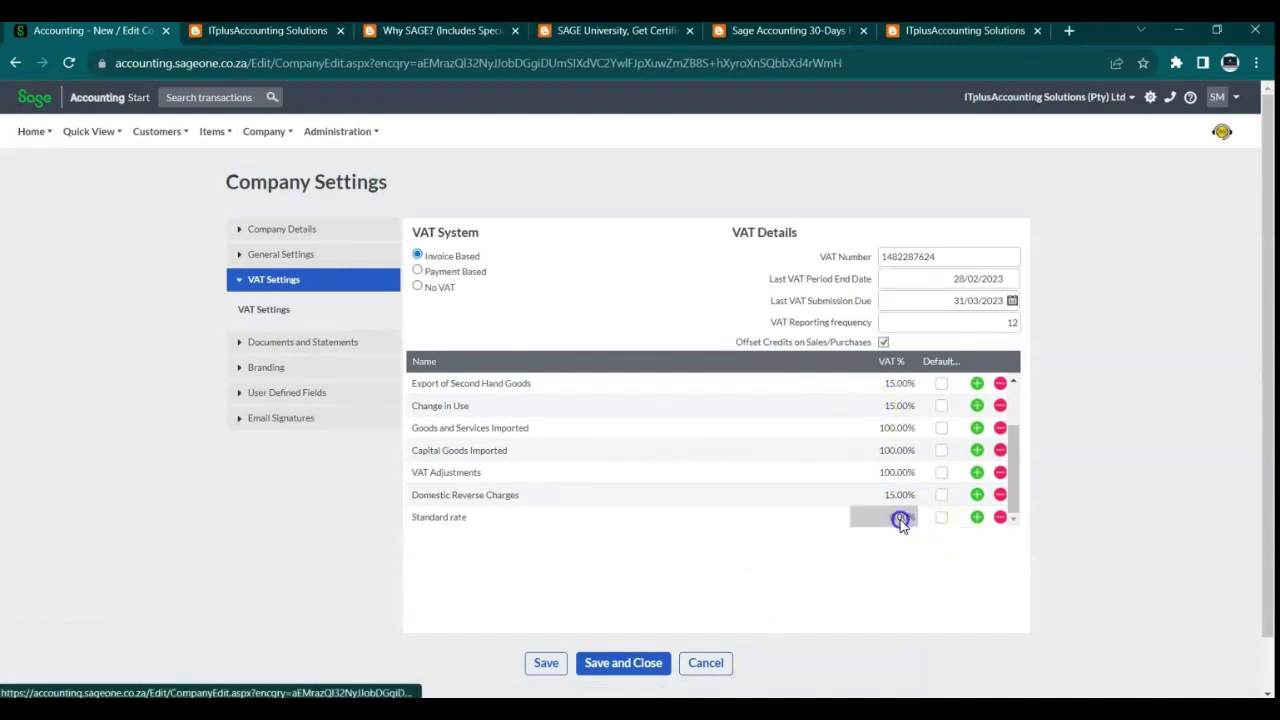
left_click(902, 520)
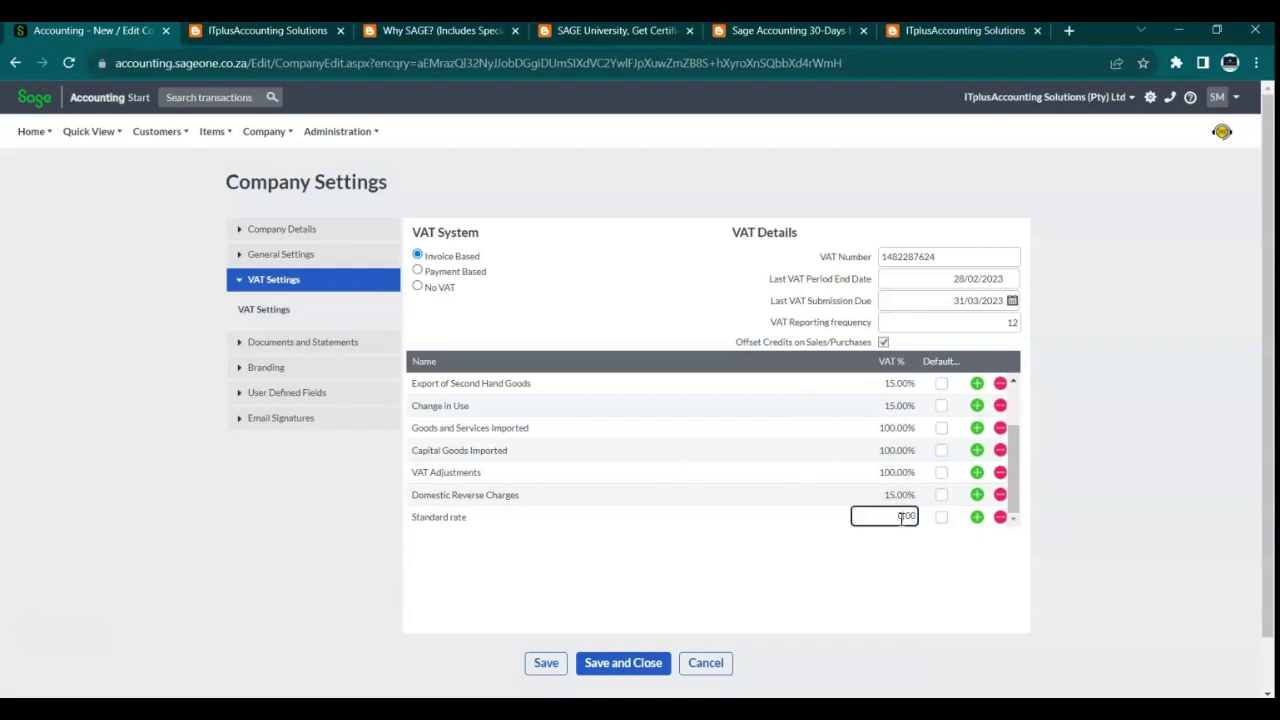
key("BackSpace")
type("15")
left_click(895, 558)
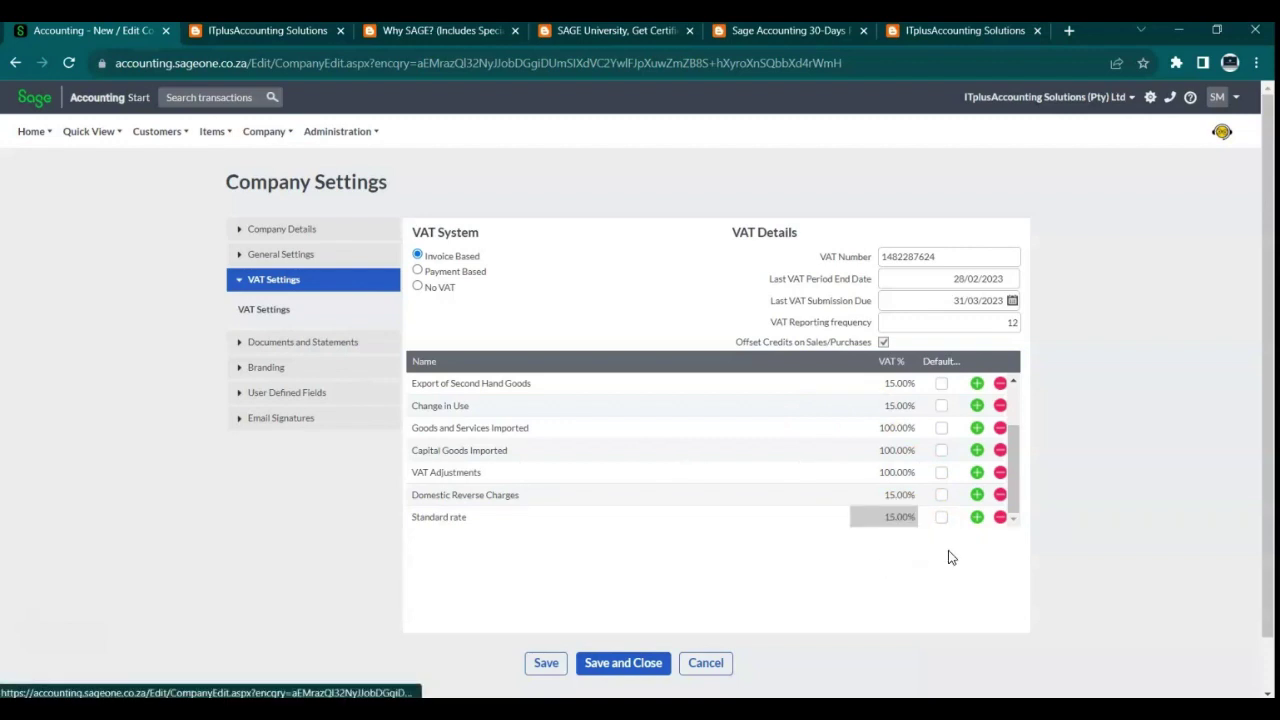
Make the new Standard rate the default VAT type
mouse_move(1018, 495)
left_mouse_down()
mouse_move(1014, 457)
mouse_move(1016, 497)
left_mouse_up()
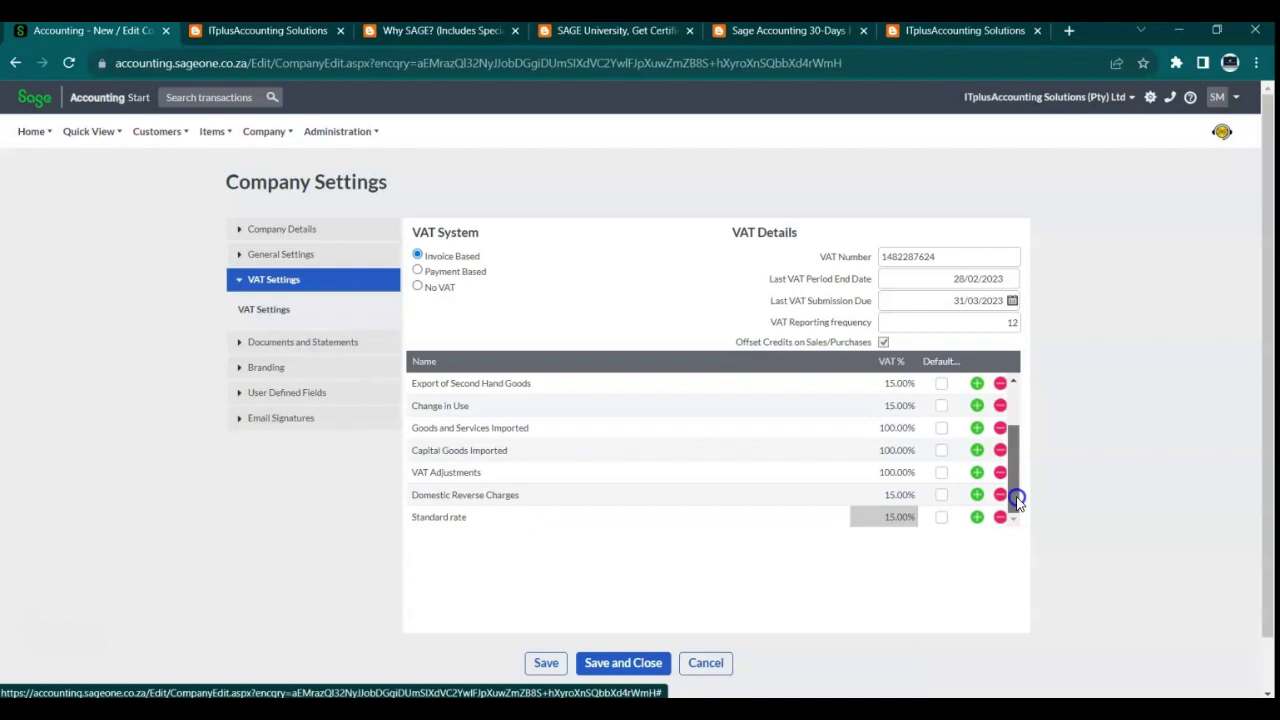
mouse_move(1016, 497)
left_mouse_down()
mouse_move(1016, 446)
mouse_move(1020, 508)
left_mouse_up()
left_click(942, 518)
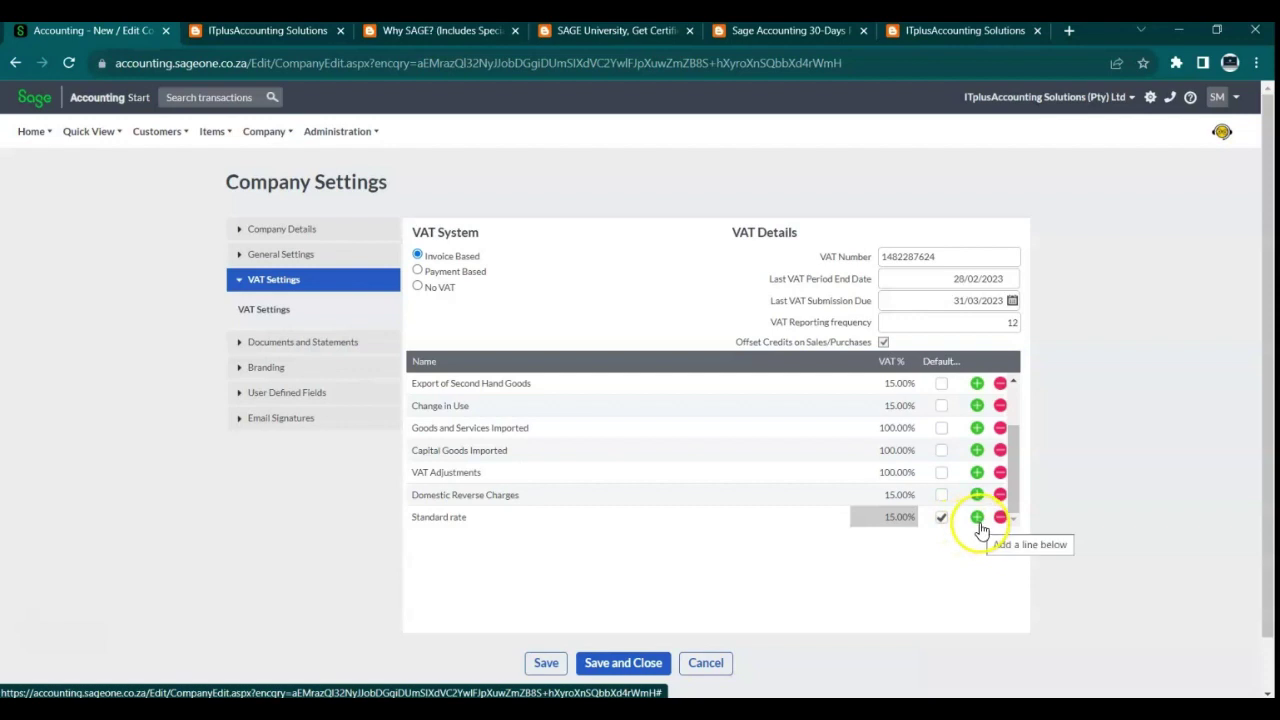
Add a blank VAT row below Standard rate and paste 'Reduced rate' from Word as its name
left_click(977, 518)
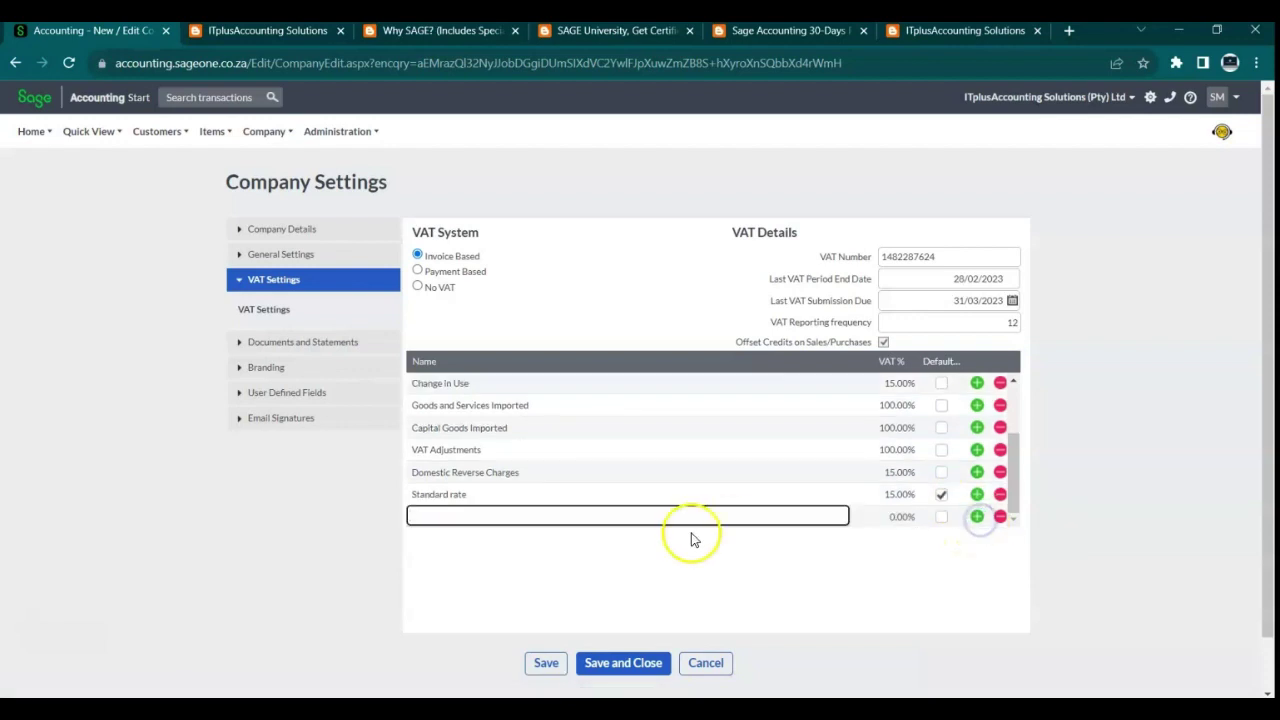
key("alt+Tab")
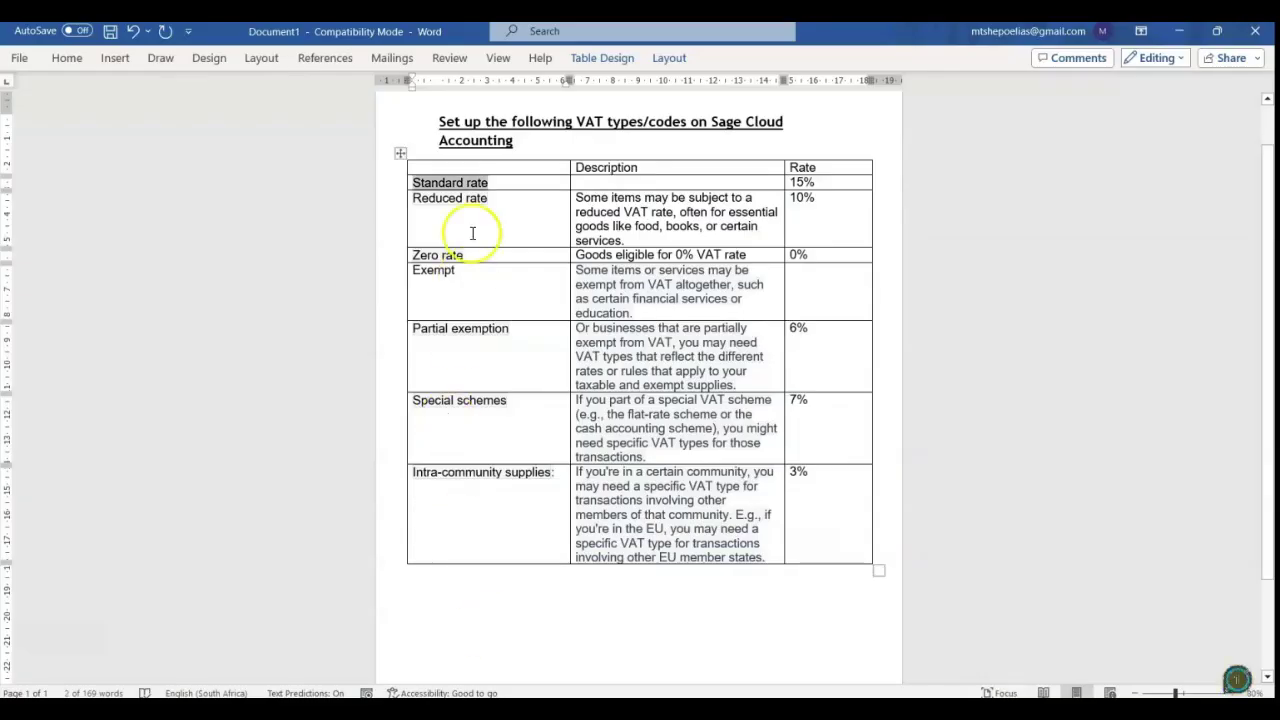
left_click(417, 203, "shift")
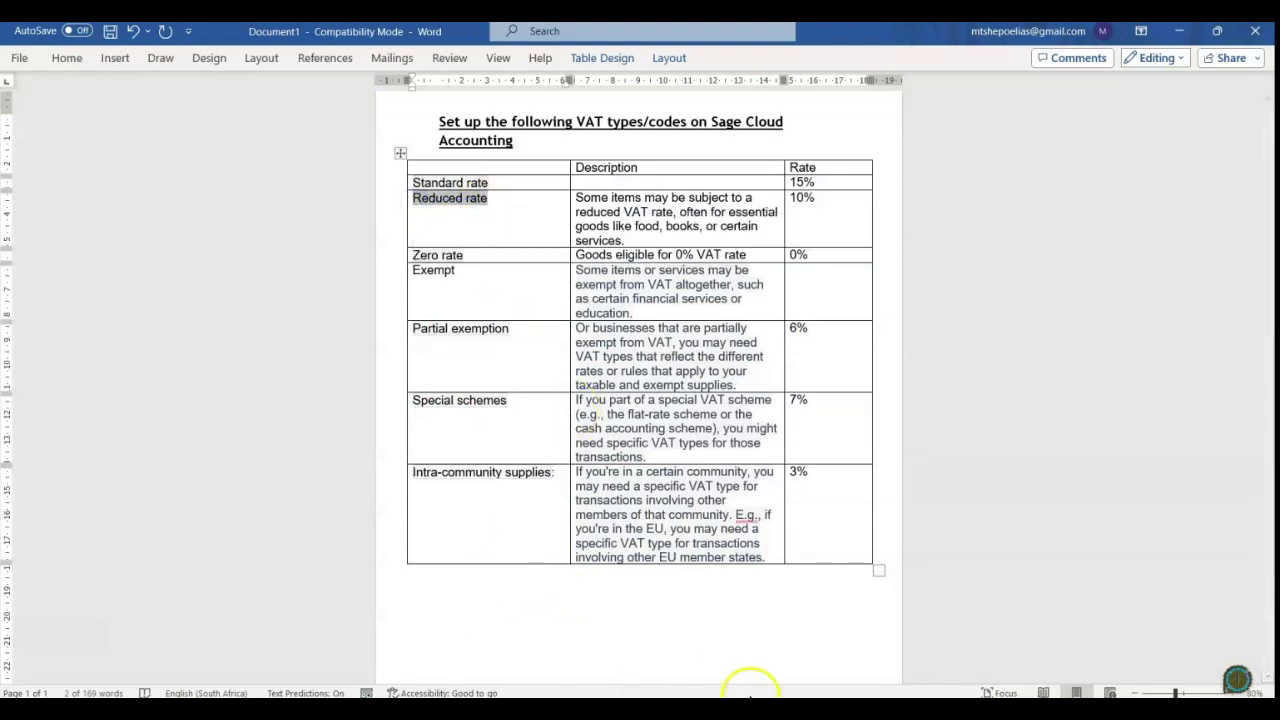
key("alt+Tab")
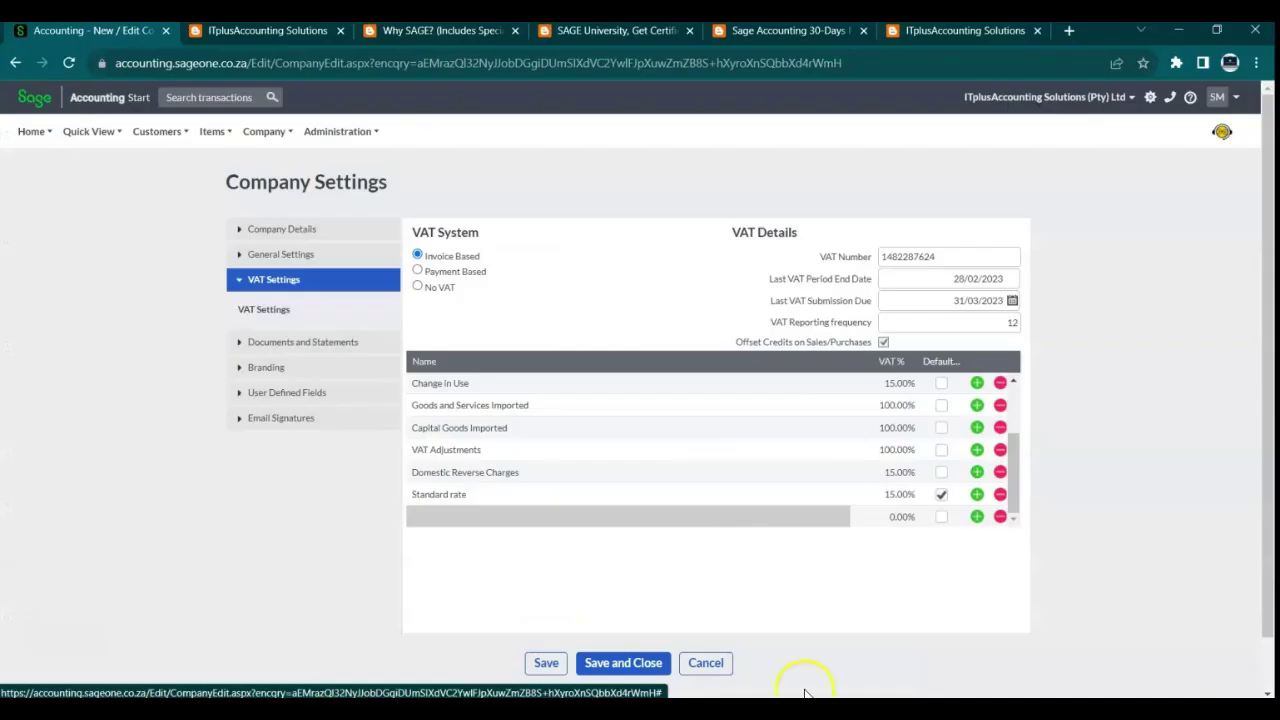
left_click(545, 517)
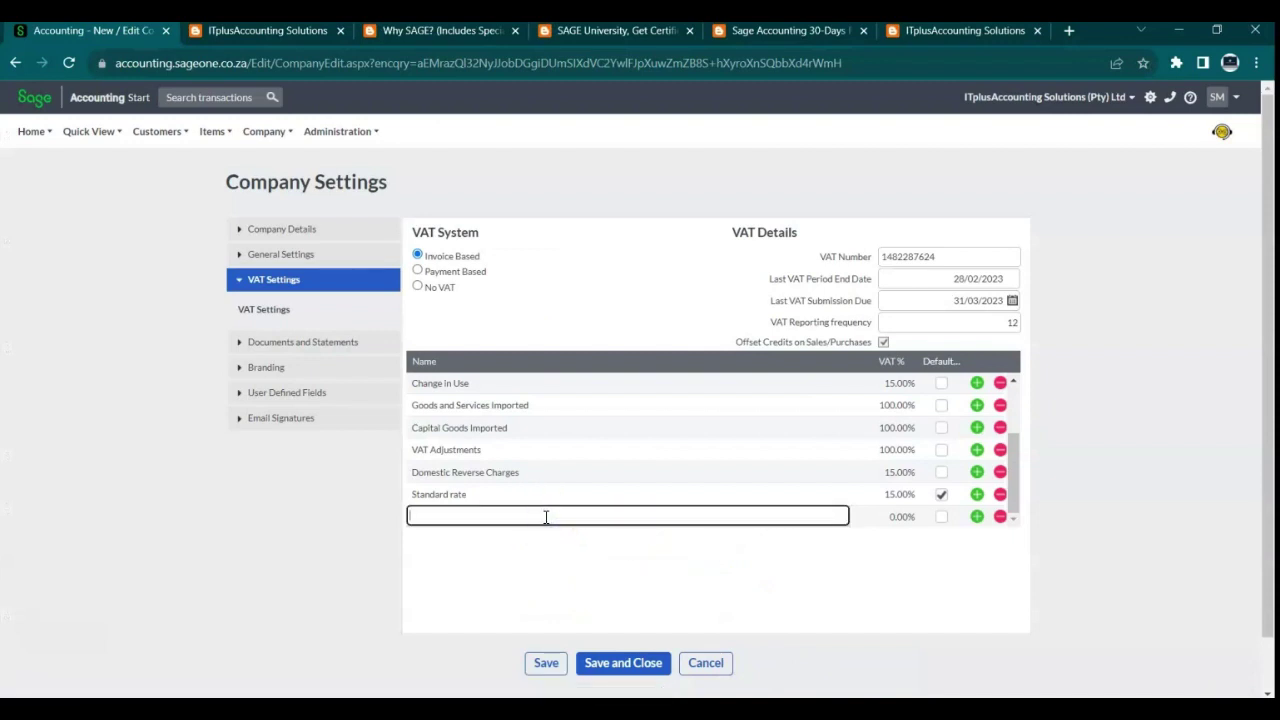
type("Reduced rate")
Set the Reduced rate VAT percentage to 10.00%
key("alt+Tab")
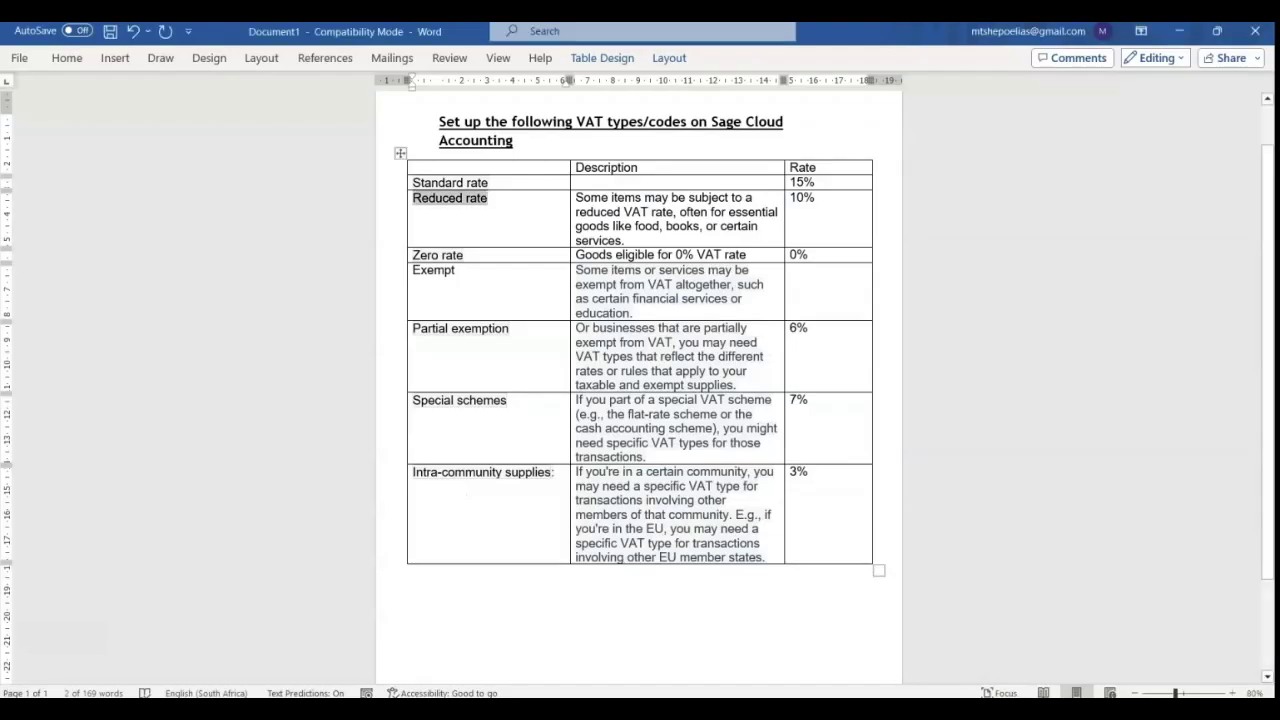
key("alt+Tab")
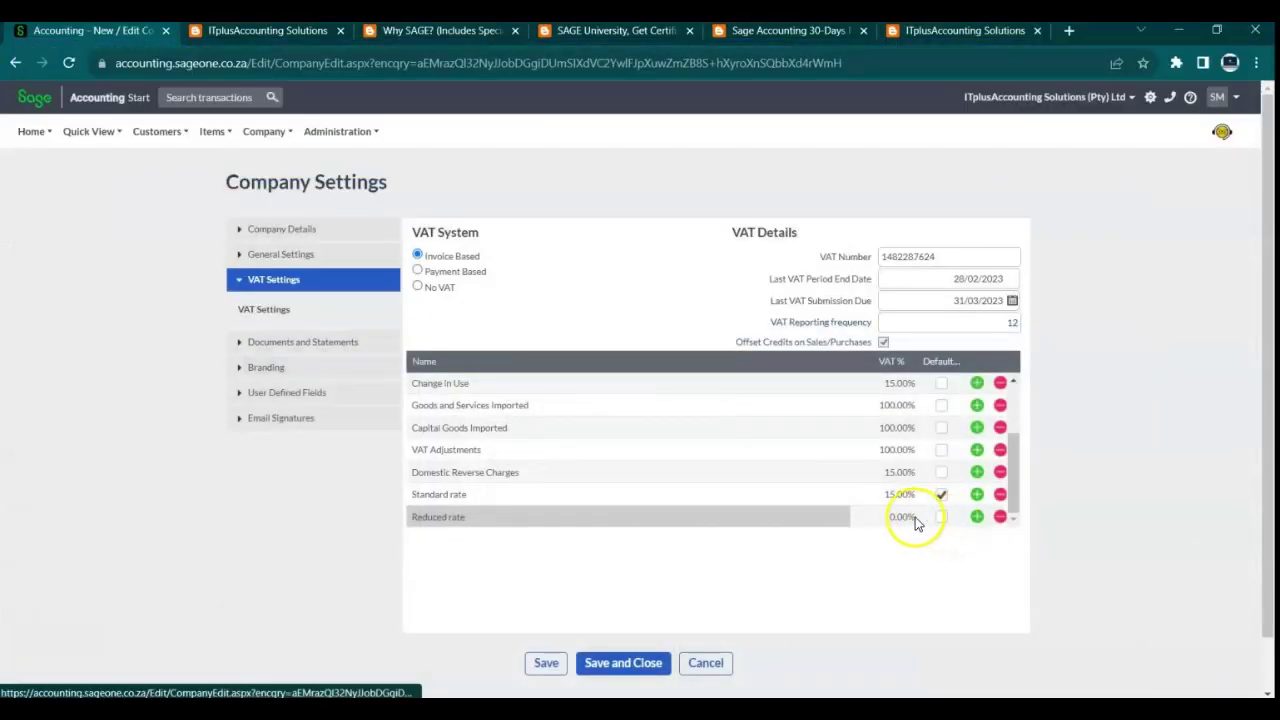
left_click(900, 517)
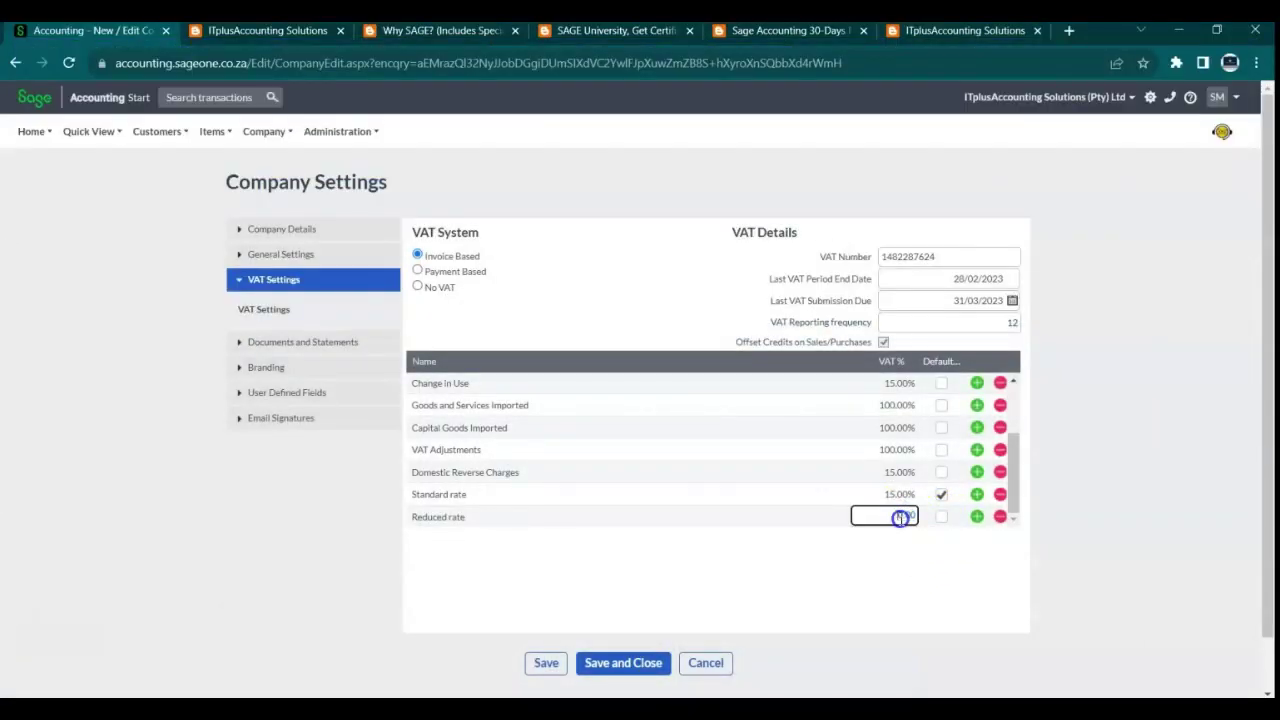
left_click(902, 517)
type("1")
left_click(940, 558)
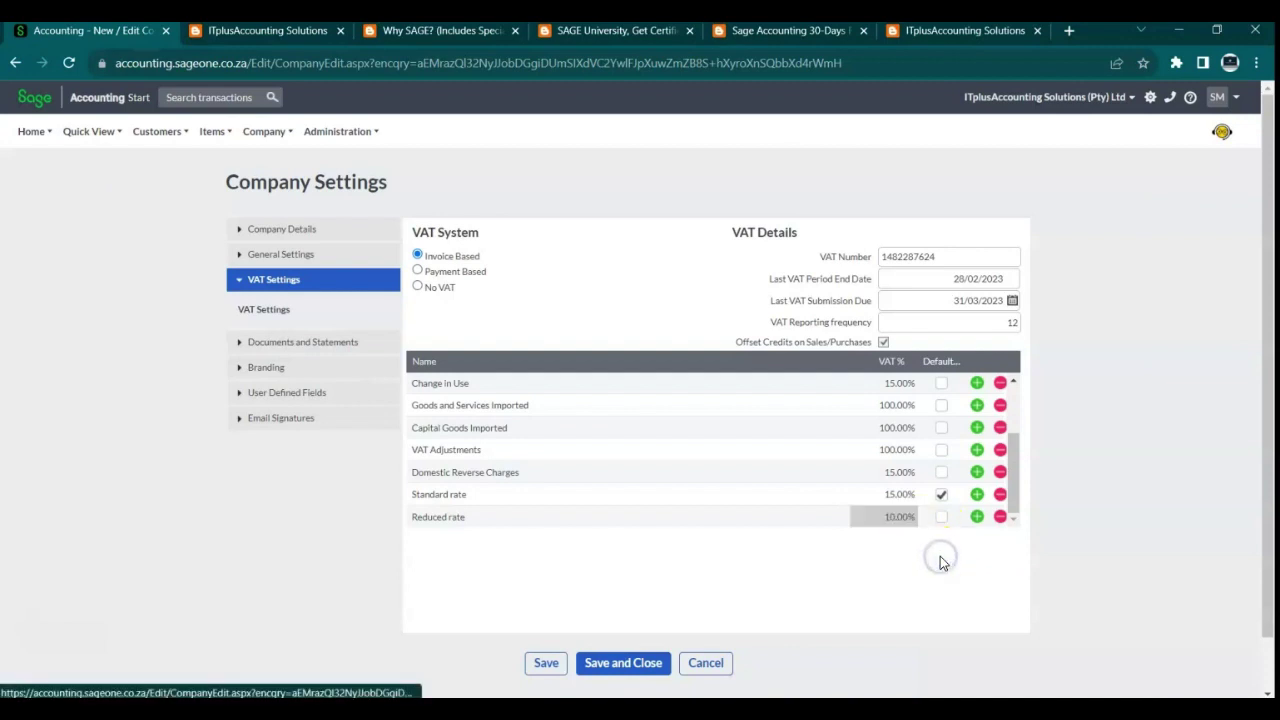
Add a row below Reduced rate named 'Zero rate', pasted from the Word table, at 0.00%
left_click(977, 517)
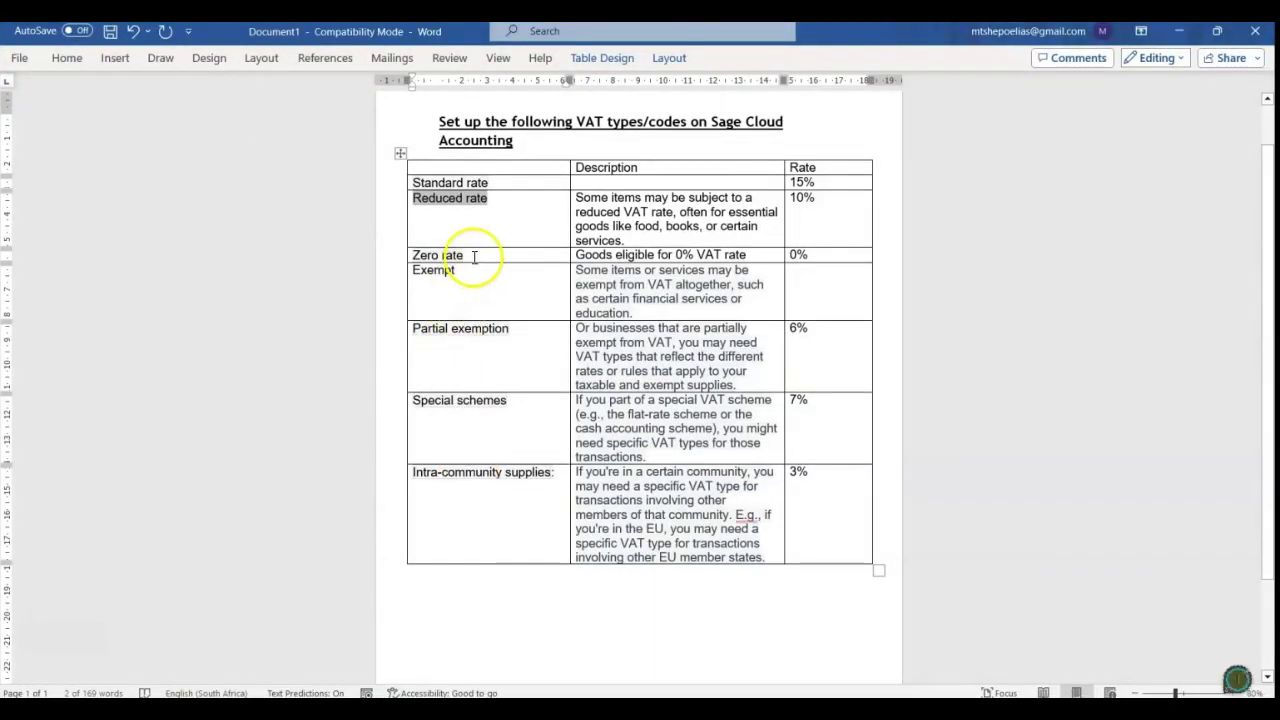
left_click(460, 256)
left_click_drag(460, 256, 408, 252)
key("ctrl+c")
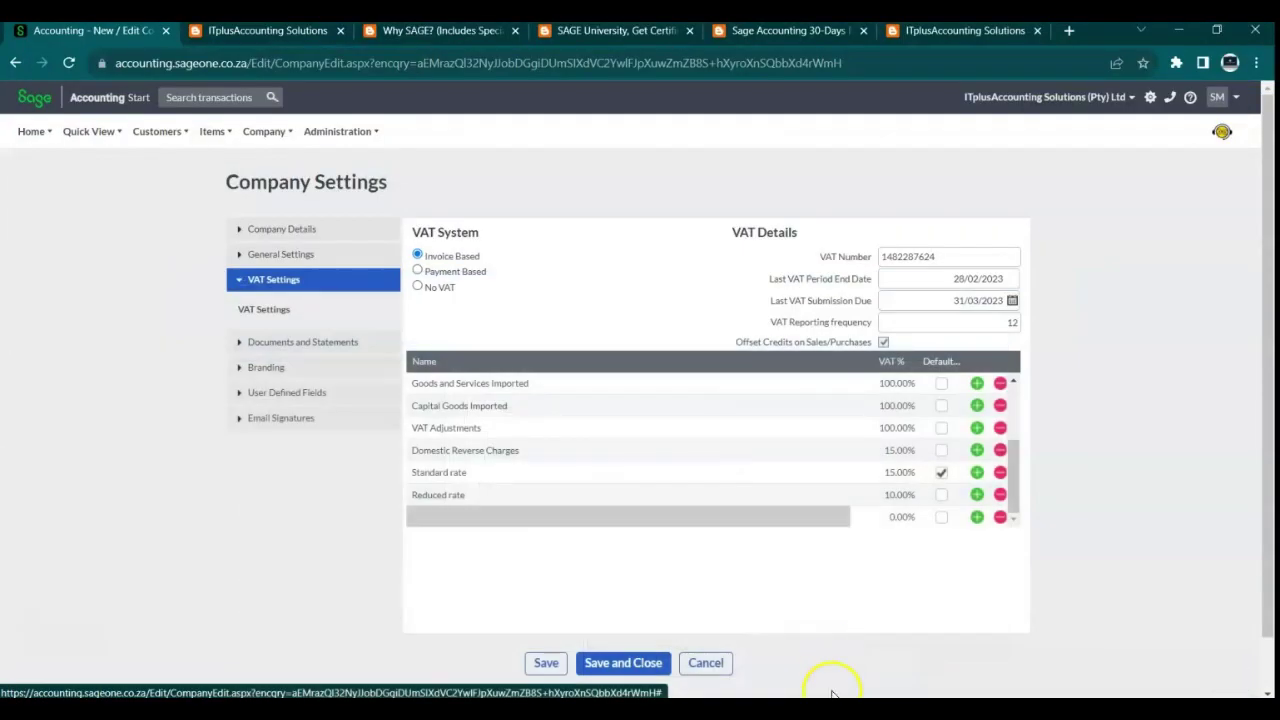
left_click(617, 520)
key("ctrl+v")
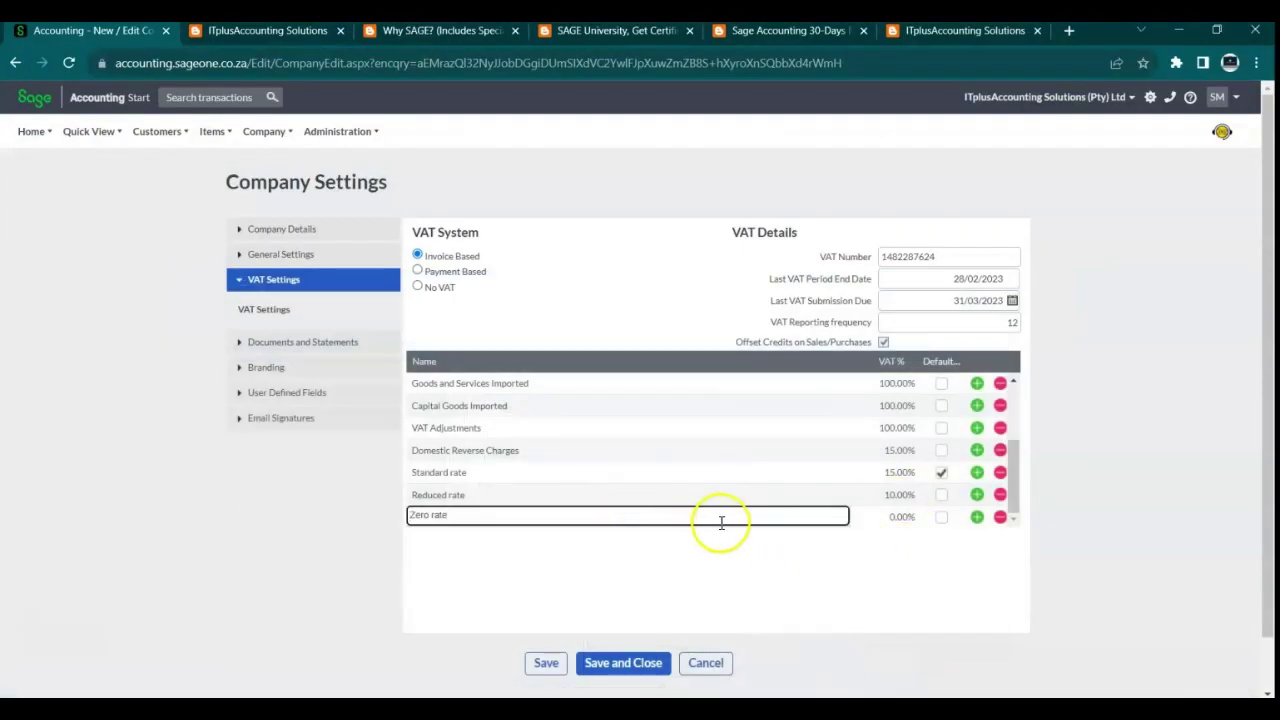
left_click(895, 530)
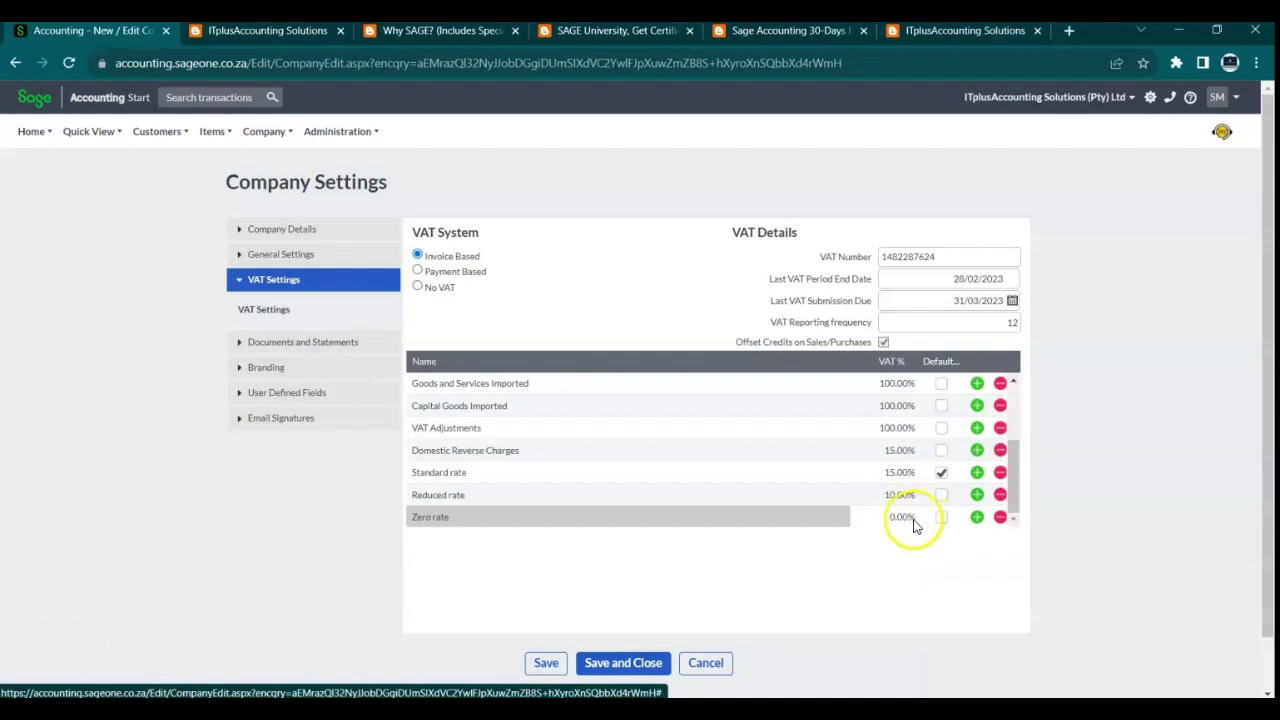
Add another blank VAT row below Zero rate and go back to the Word brief
left_click(977, 517)
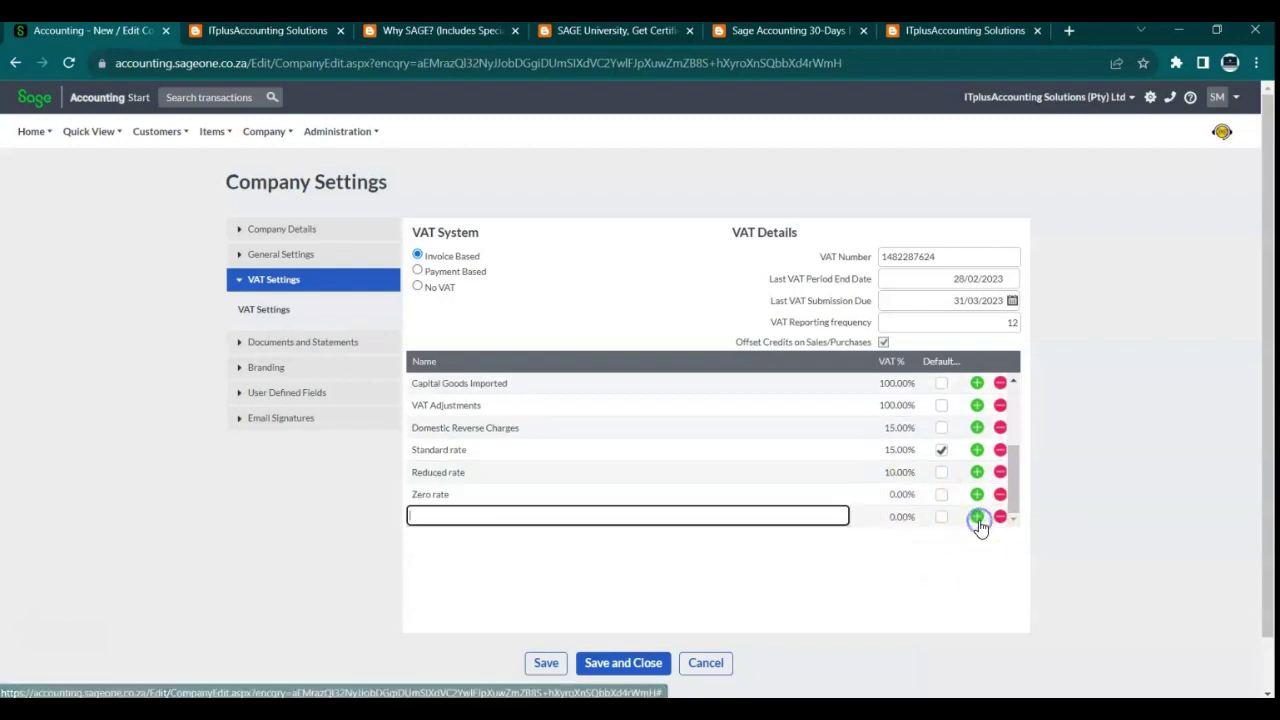
left_click(540, 663)
key("alt+Tab")
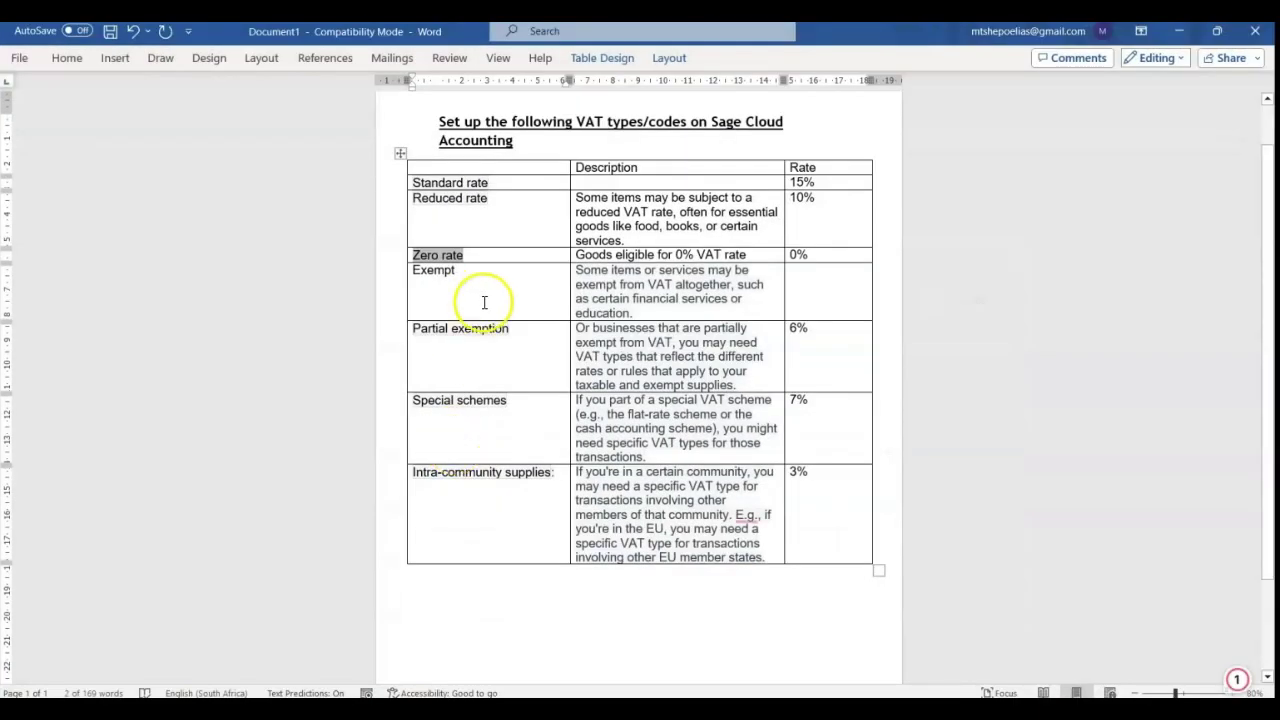
Copy 'Partial exemption' from the Word table into the blank VAT row's name
left_click_drag(510, 328, 418, 331)
key("ctrl+c")
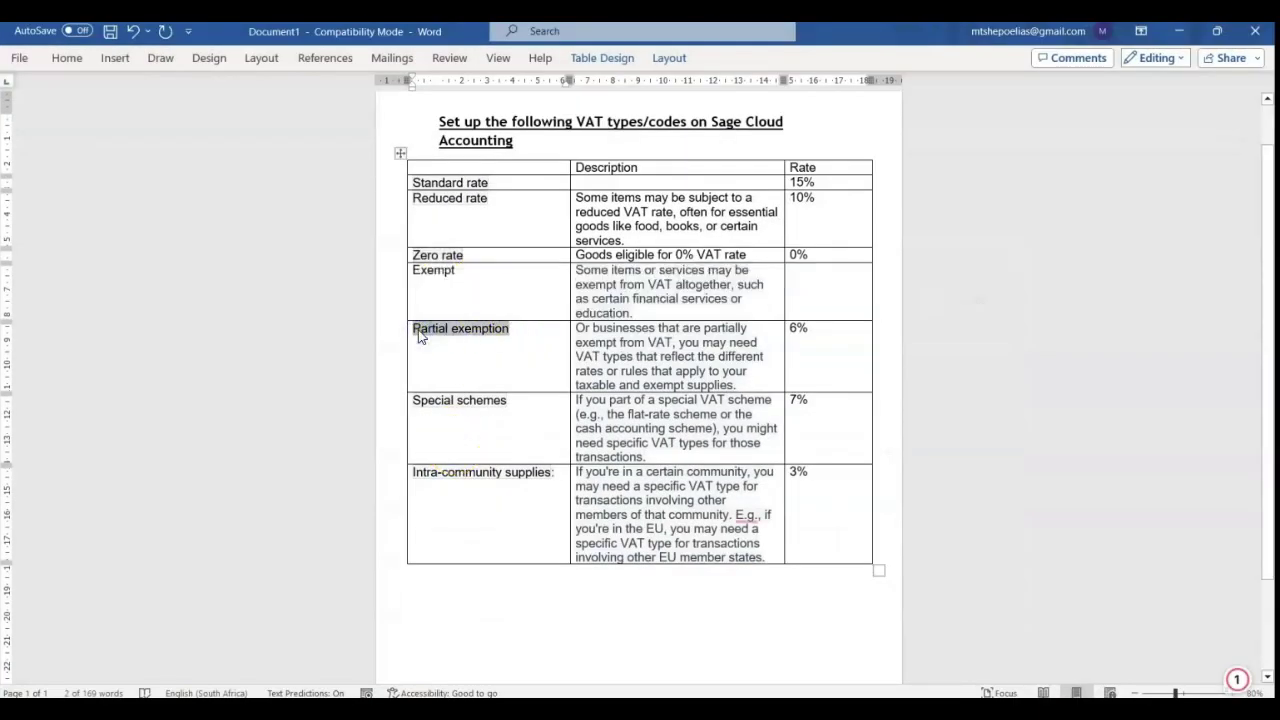
key("alt+Tab")
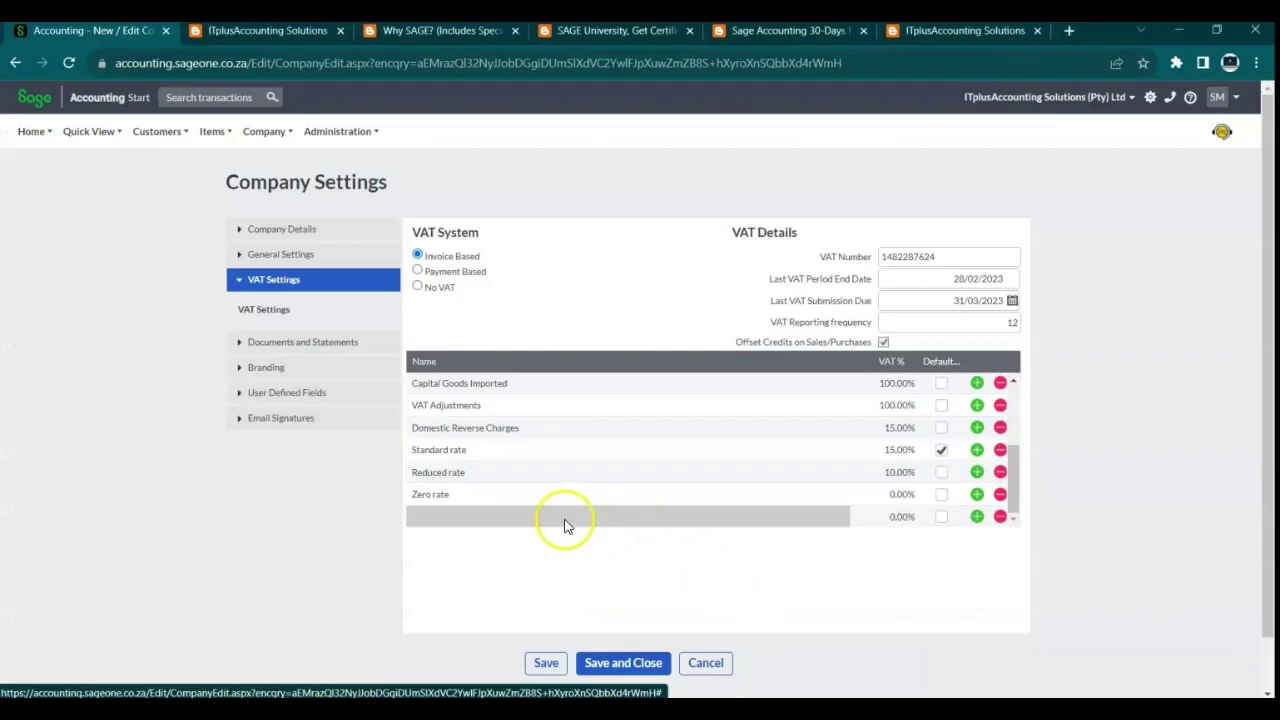
left_click(562, 520)
key("ctrl+v")
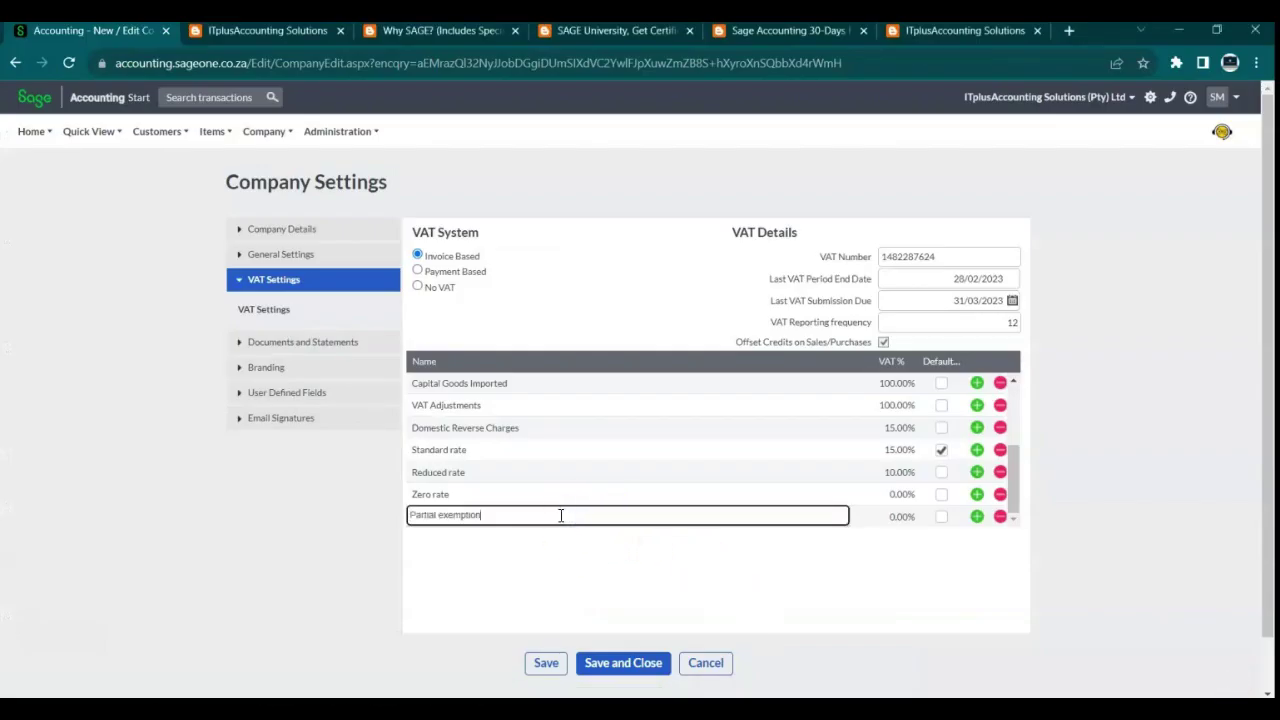
left_click(900, 518)
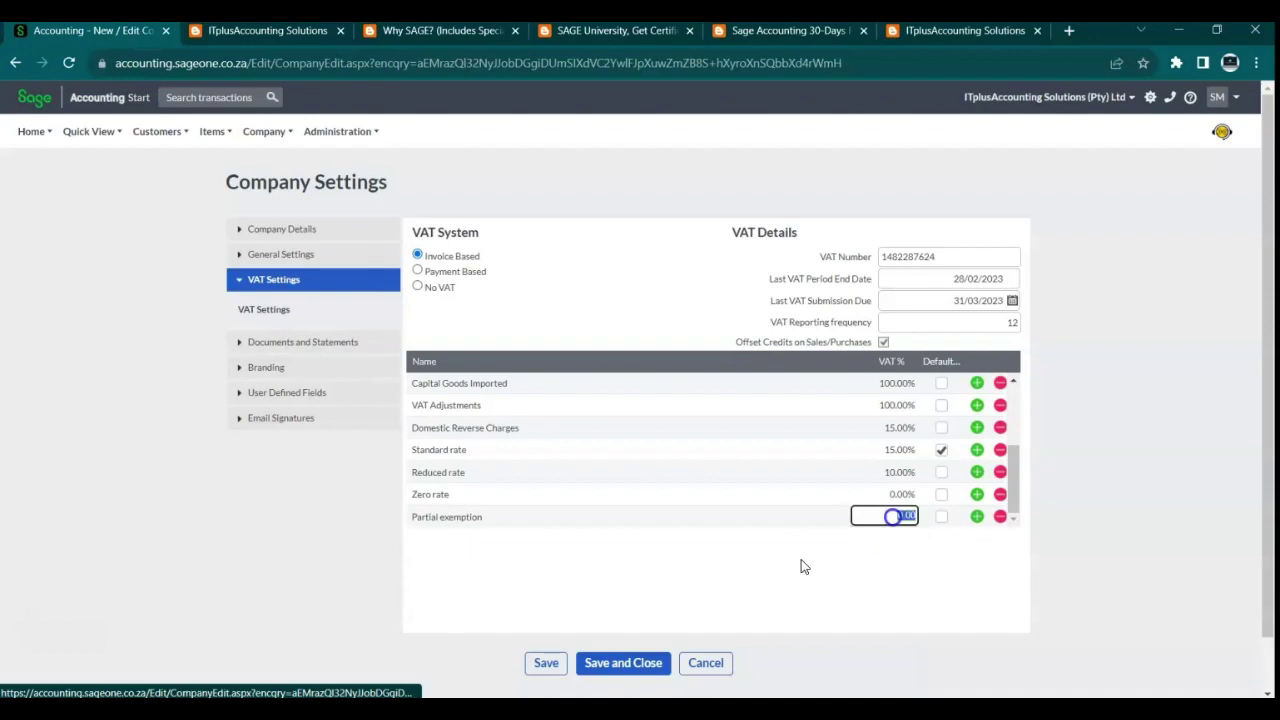
Set the Partial exemption VAT rate to 6.00% and add a blank row below it
key("alt+Tab")
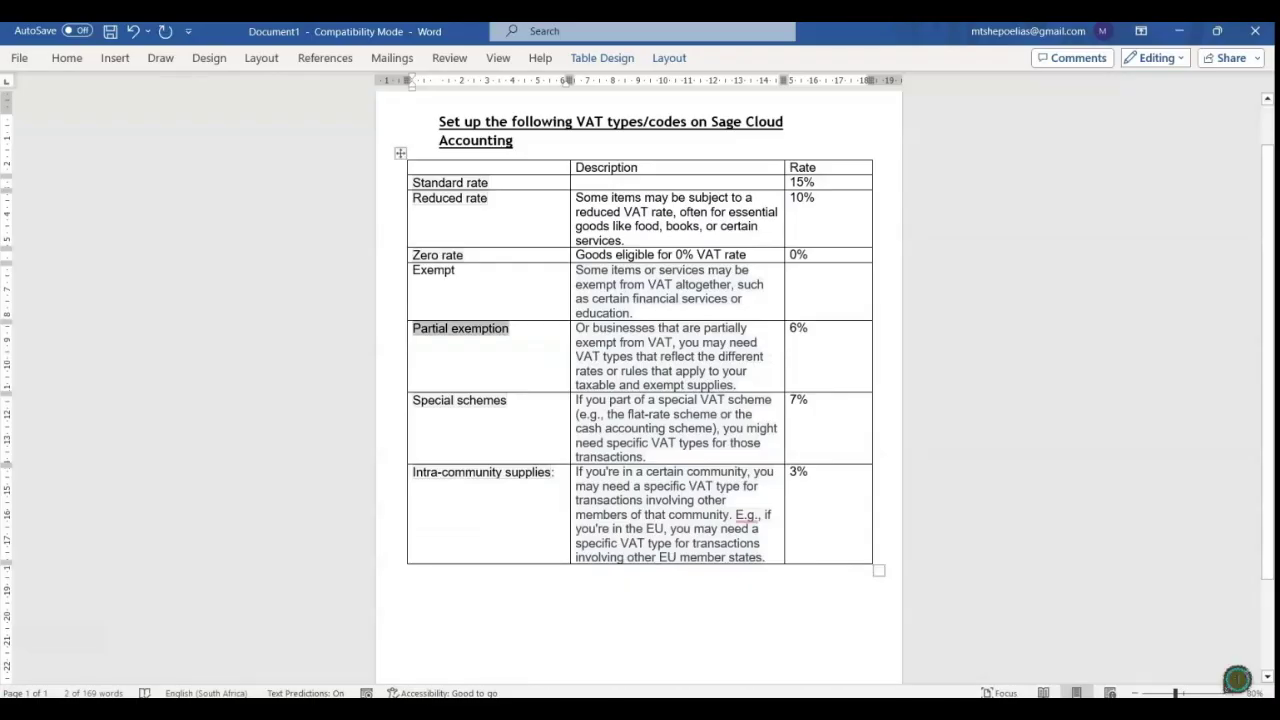
key("alt+Tab")
left_click(896, 519)
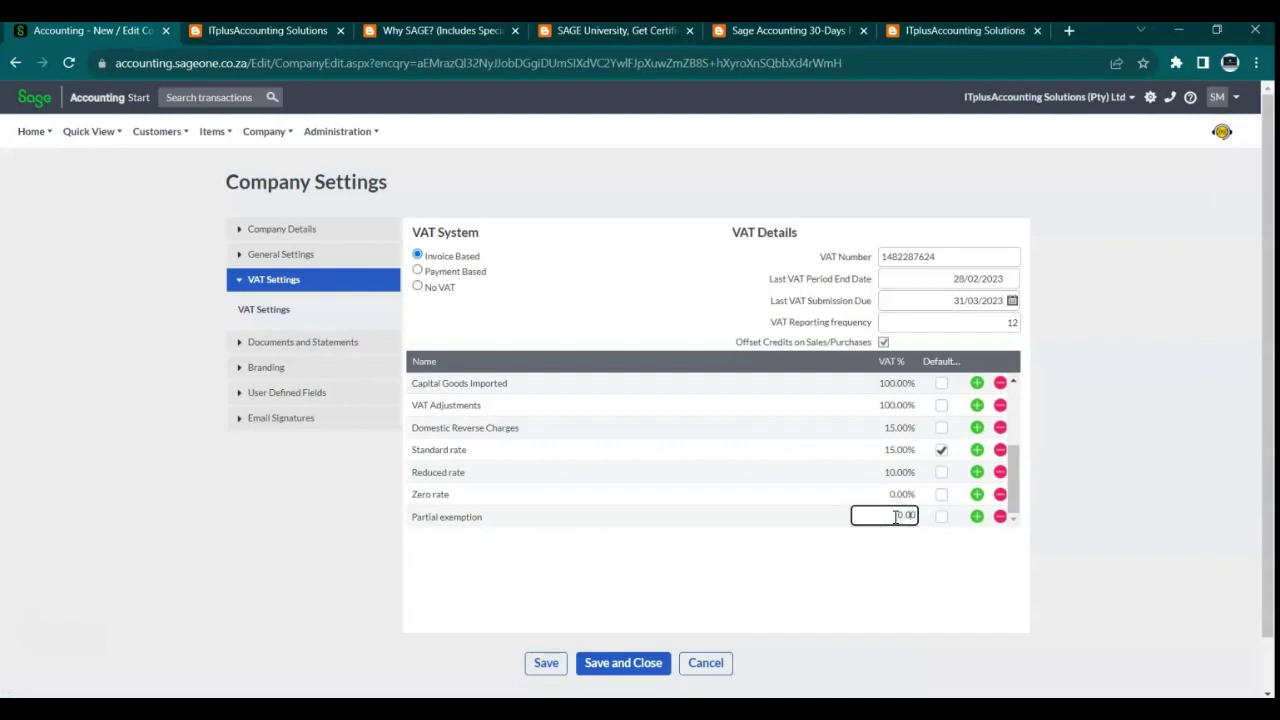
key("BackSpace")
key("BackSpace")
type("6")
left_click(878, 556)
left_click(962, 540)
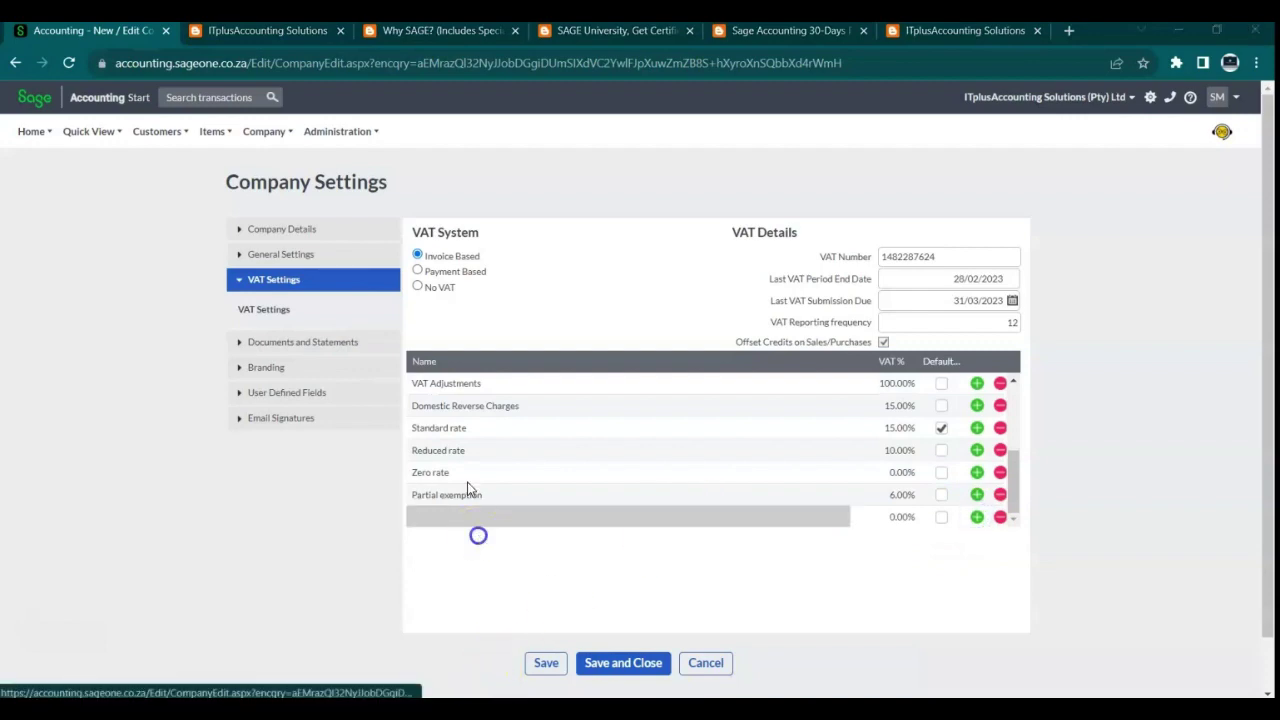
right_click(477, 710)
Copy 'Special schemes' from the Word table into the new VAT row's name
left_click(477, 710)
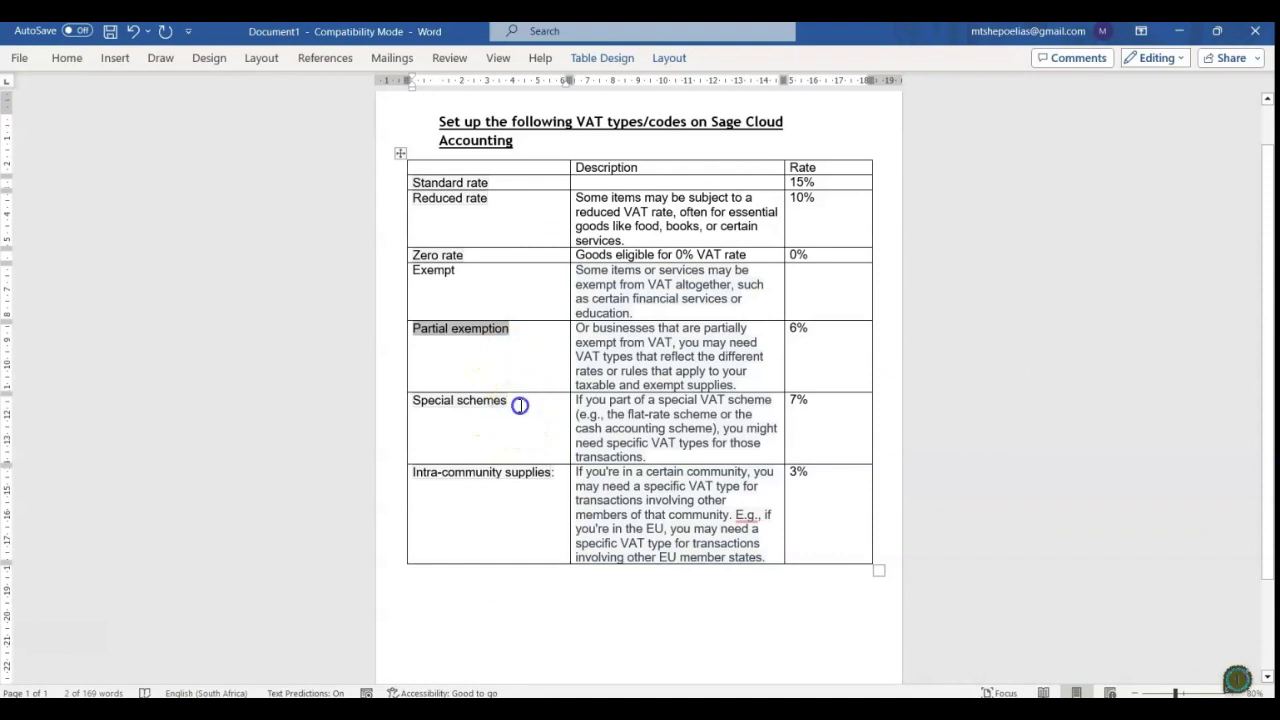
left_click_drag(515, 402, 420, 402)
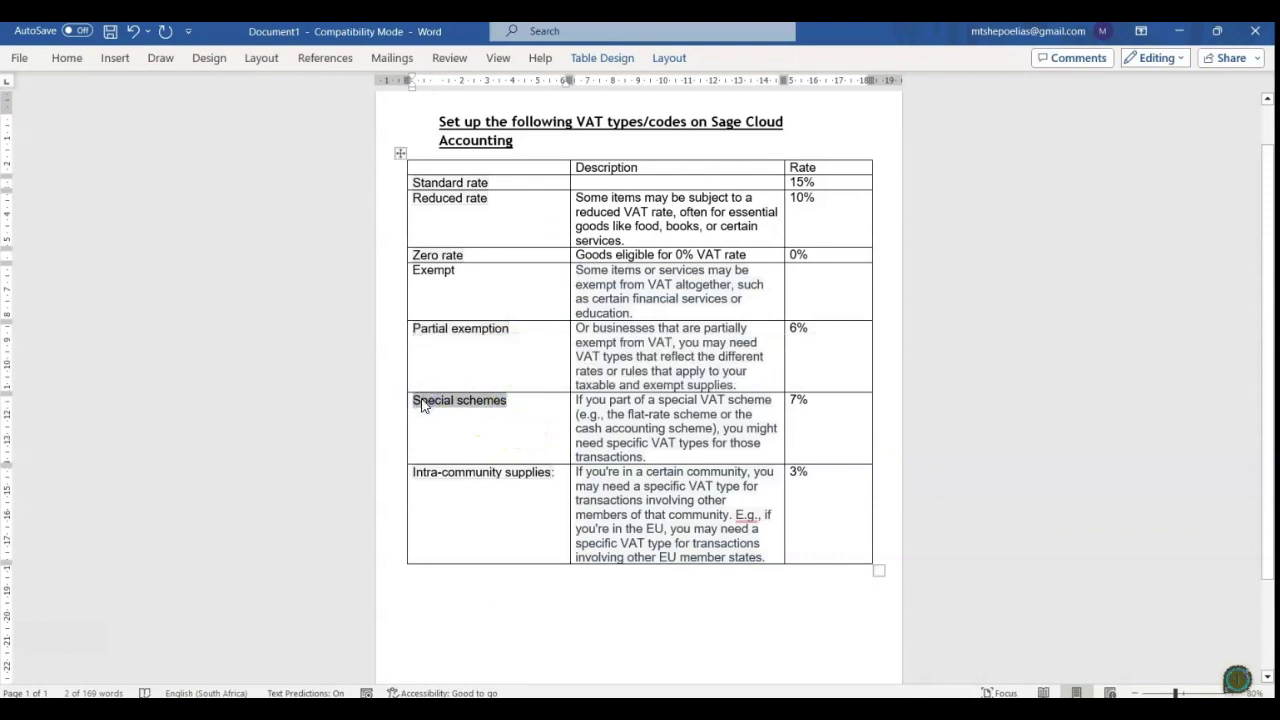
left_click(780, 710)
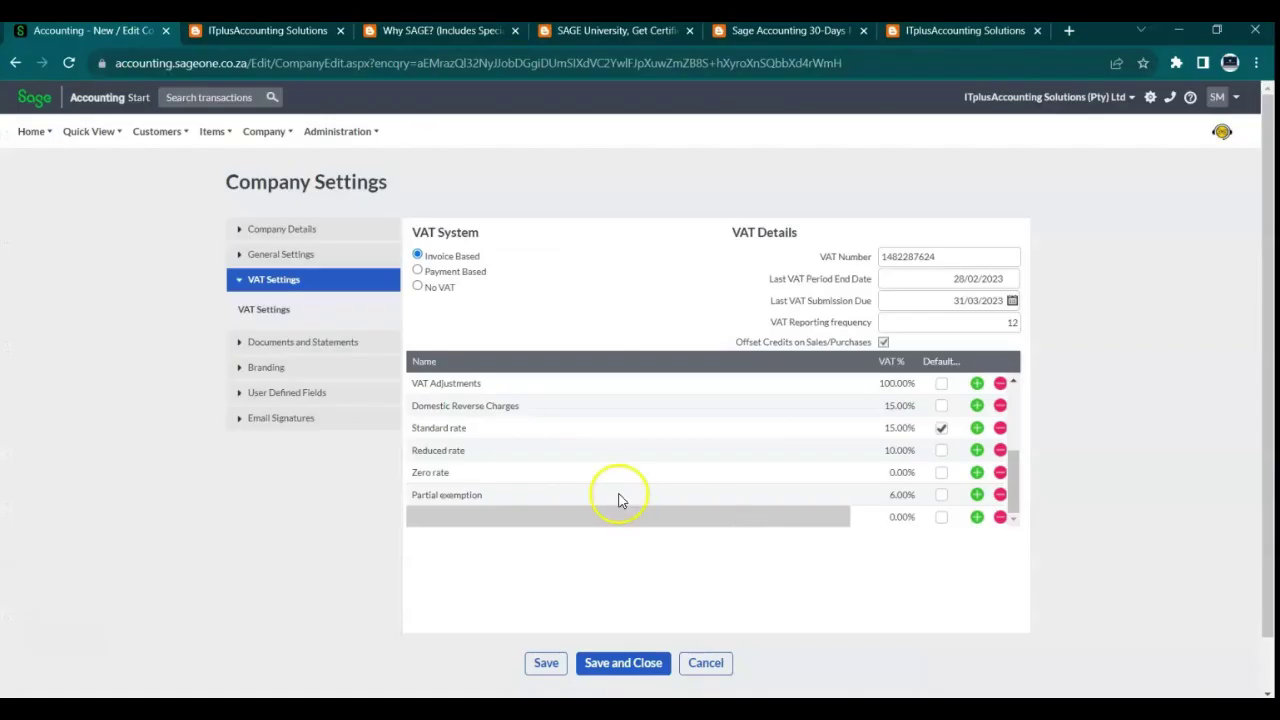
left_click(508, 517)
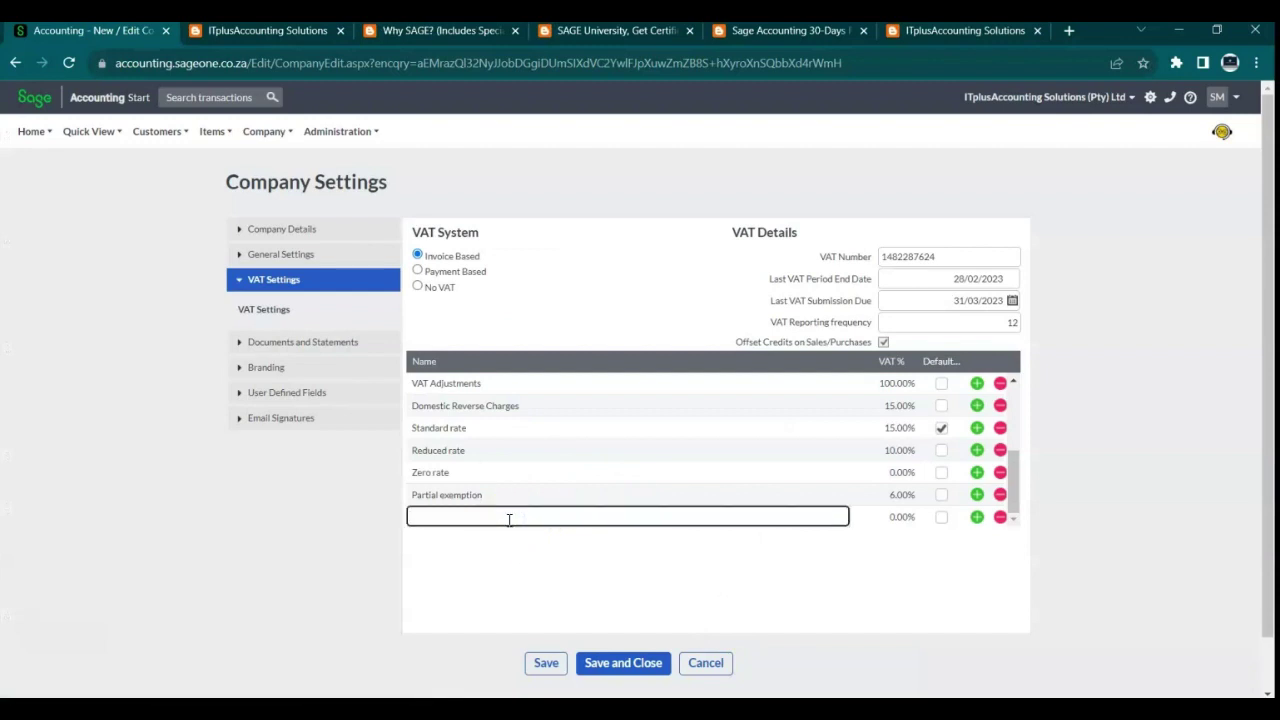
left_click(491, 647)
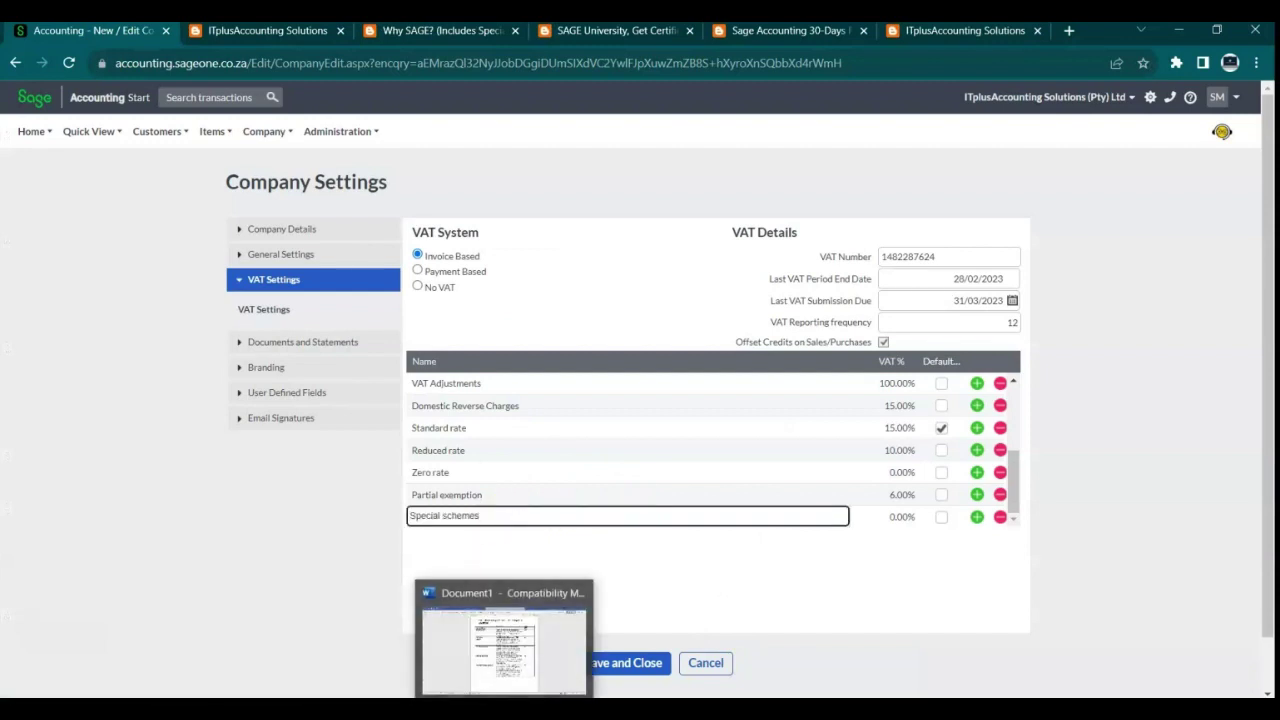
left_click(505, 710)
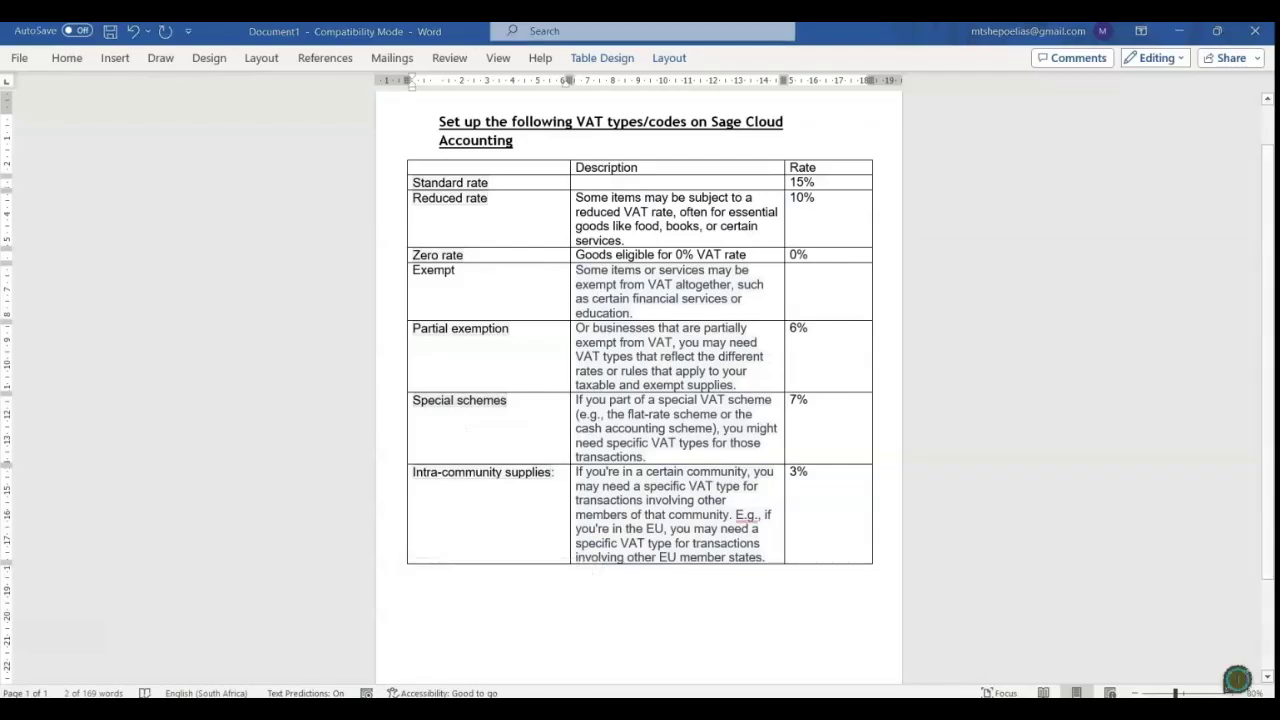
Set the Special schemes VAT rate to 7.00% and add a new empty row
key("alt+Tab")
left_click(905, 517)
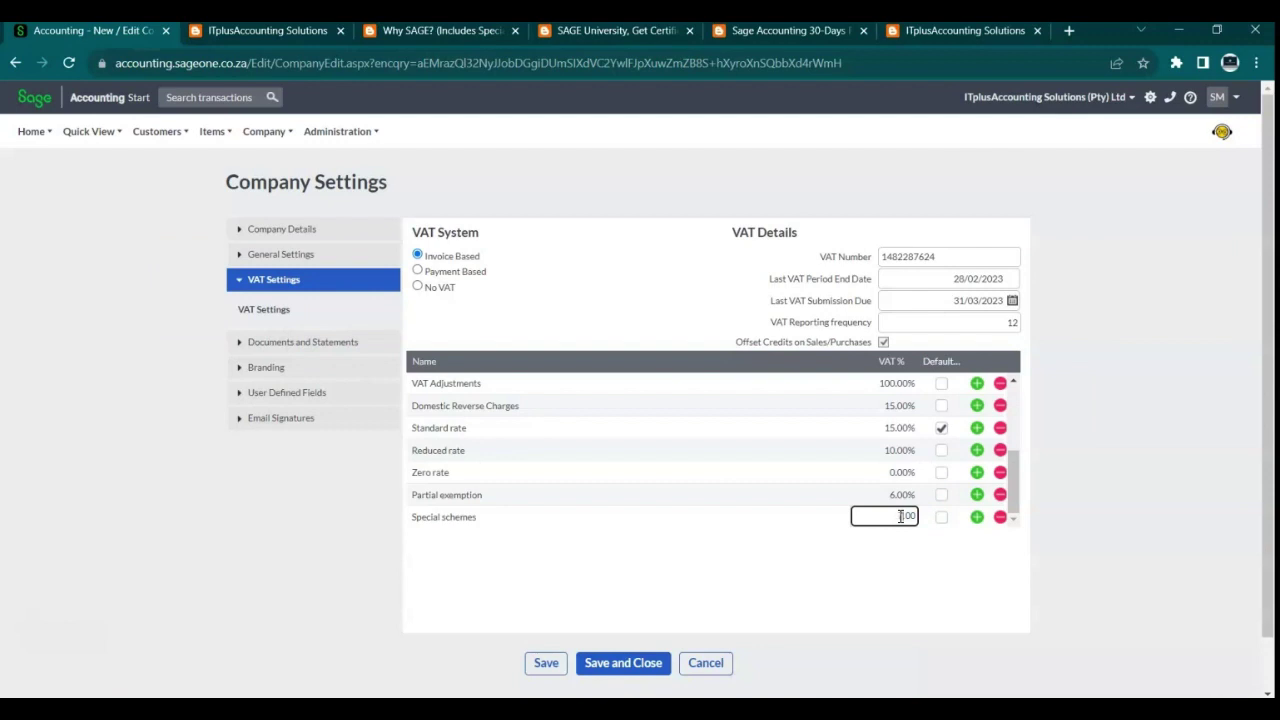
type("7.00")
left_click(977, 517)
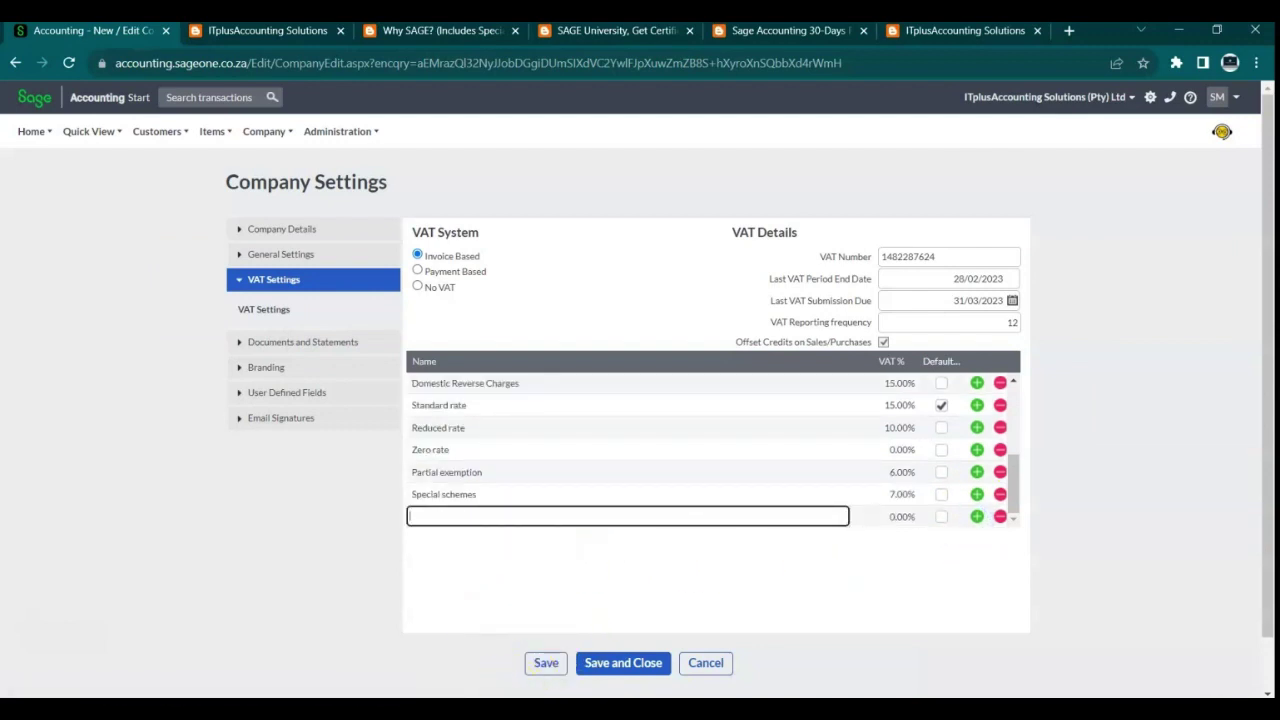
Fill the empty VAT row with 'Intra-community supplies' from Word at a 3.00% rate
key("alt+Tab")
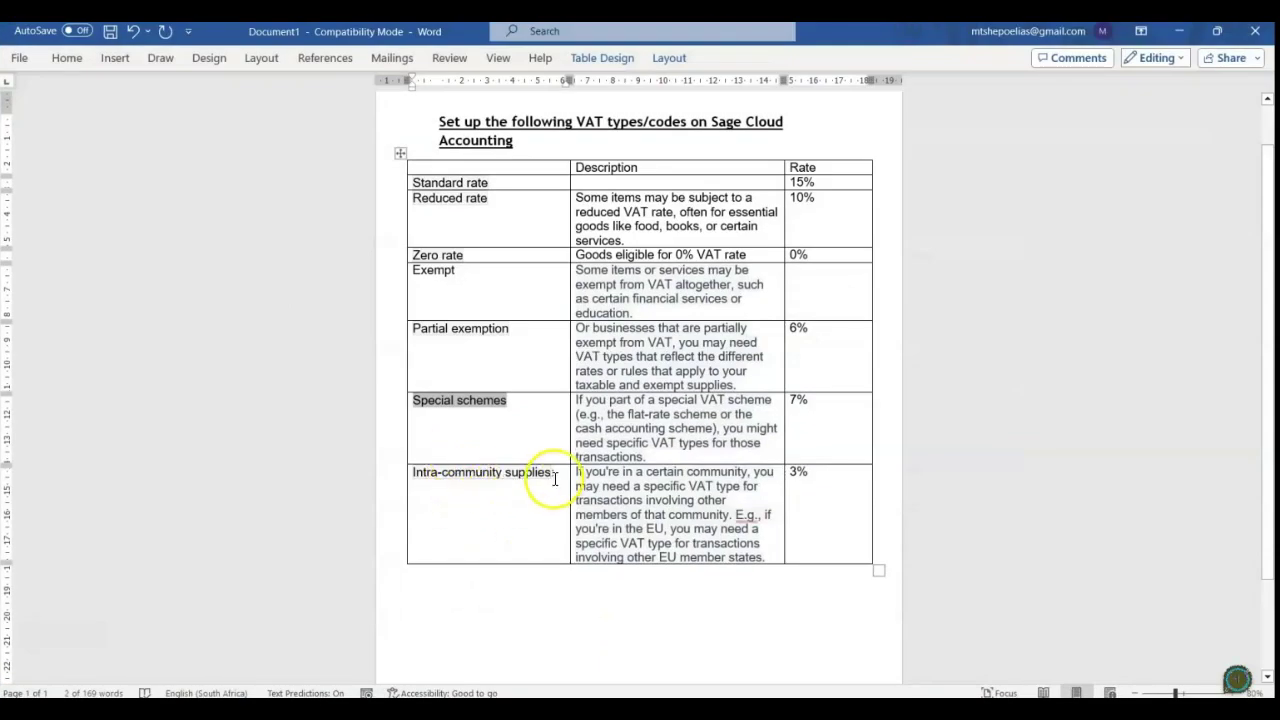
triple_click(491, 480)
left_click(490, 480)
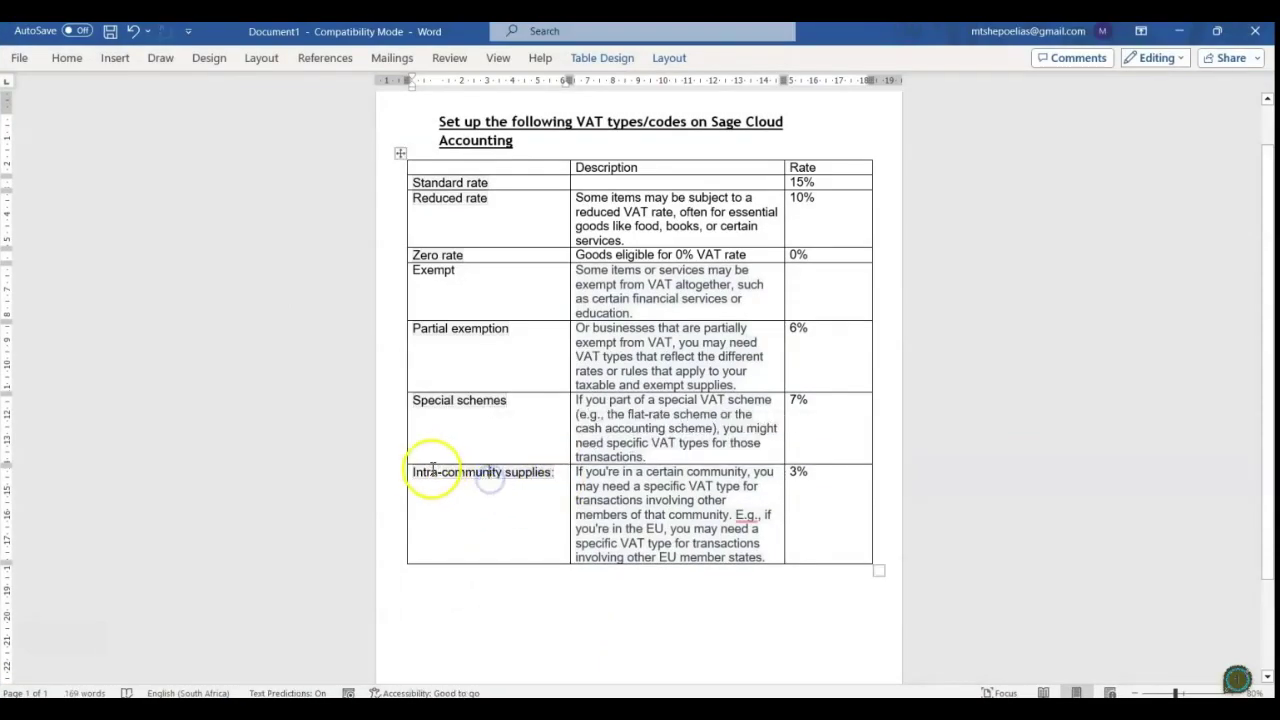
left_click_drag(410, 471, 542, 474)
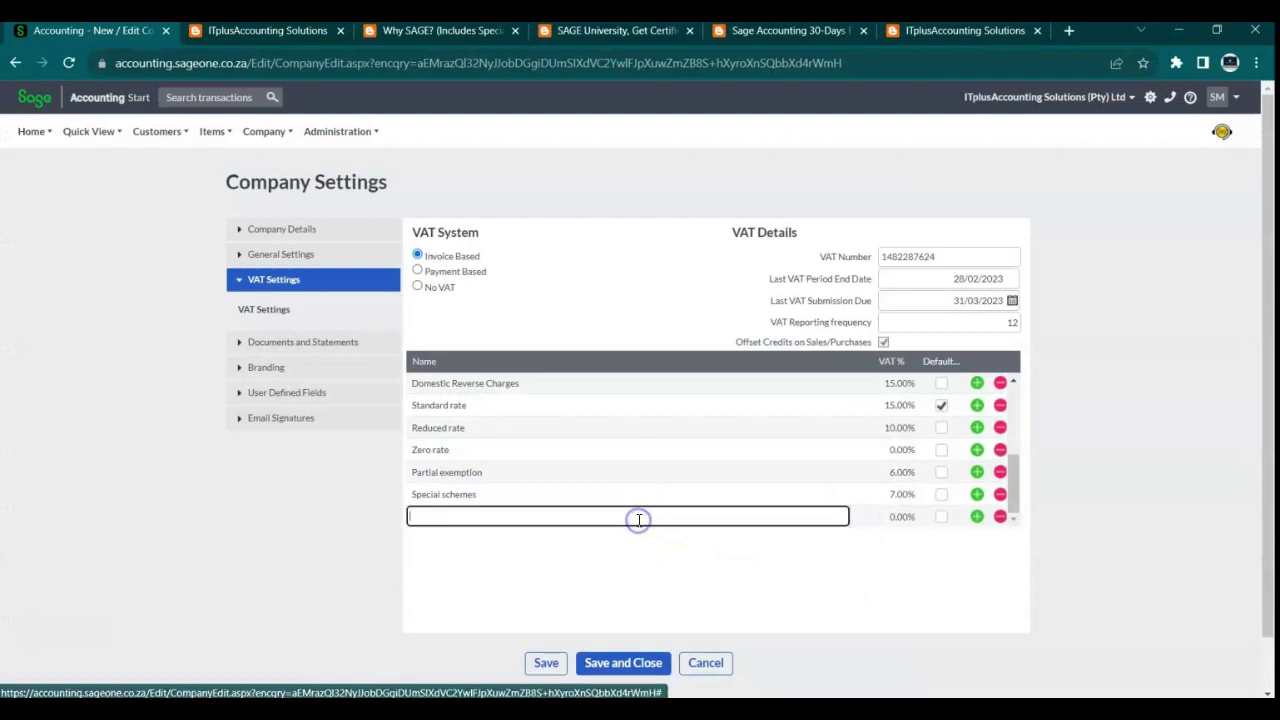
left_click(898, 520)
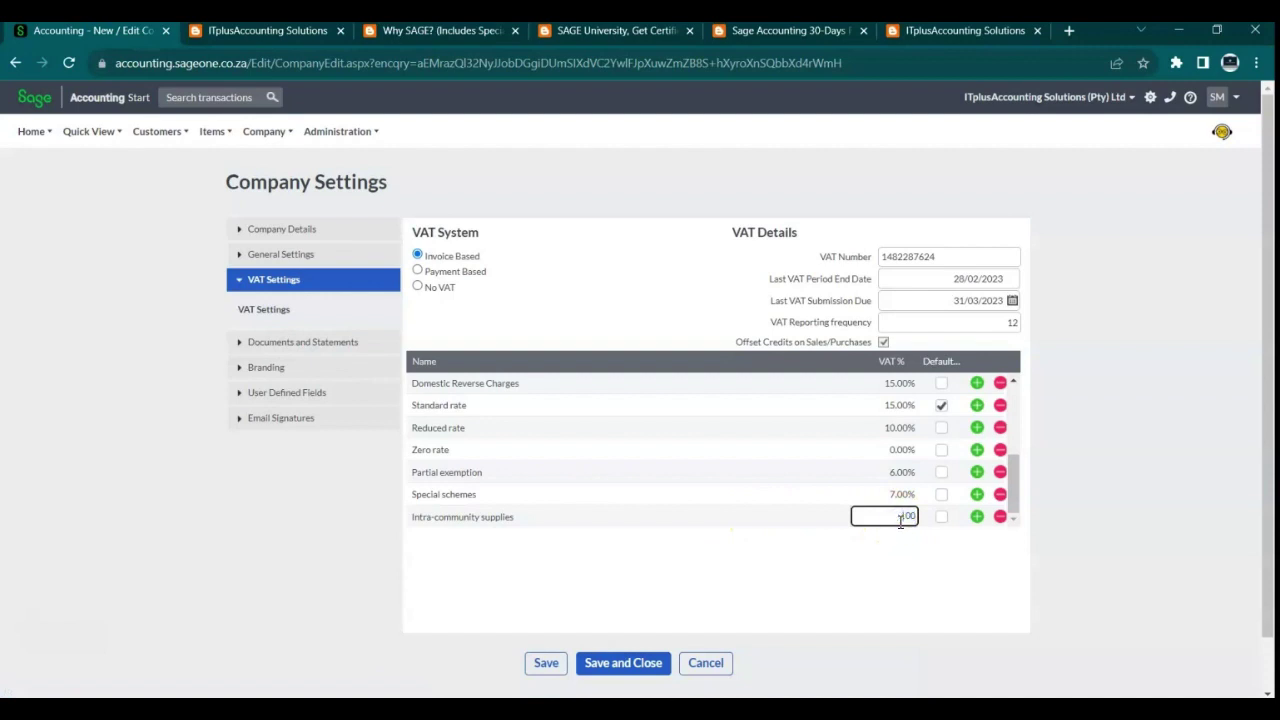
left_click(925, 586)
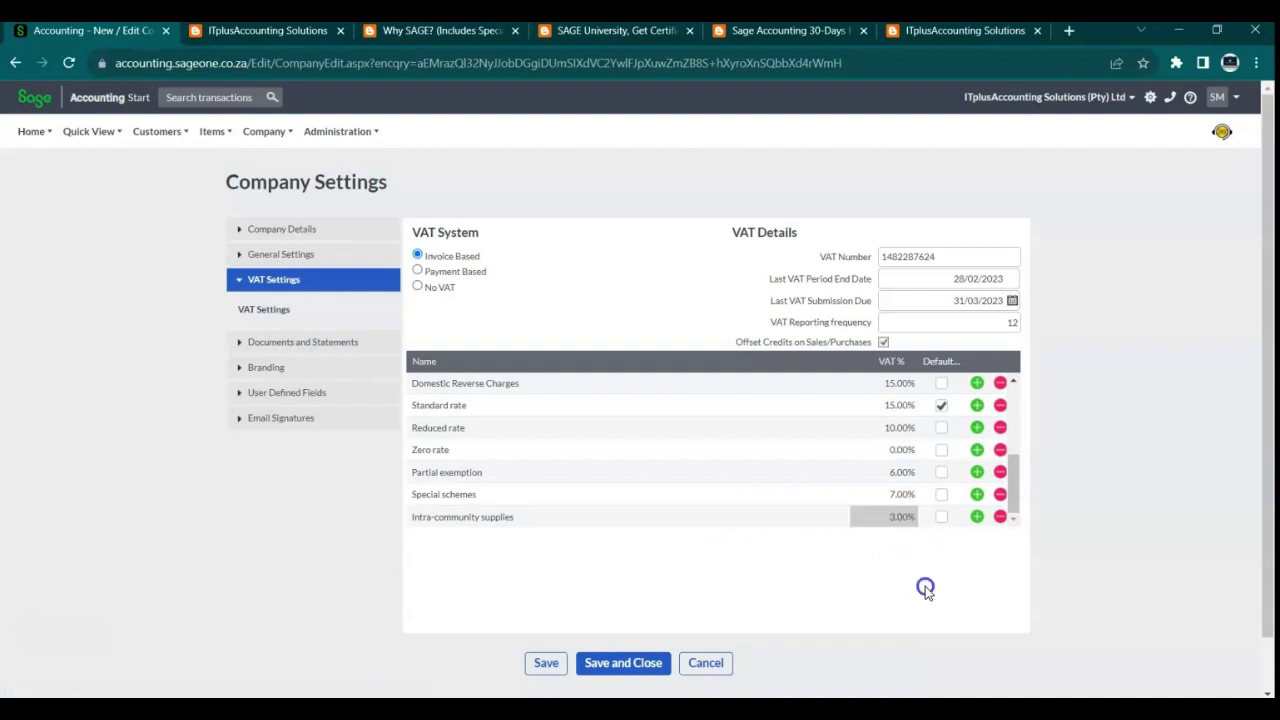
left_click(1050, 485)
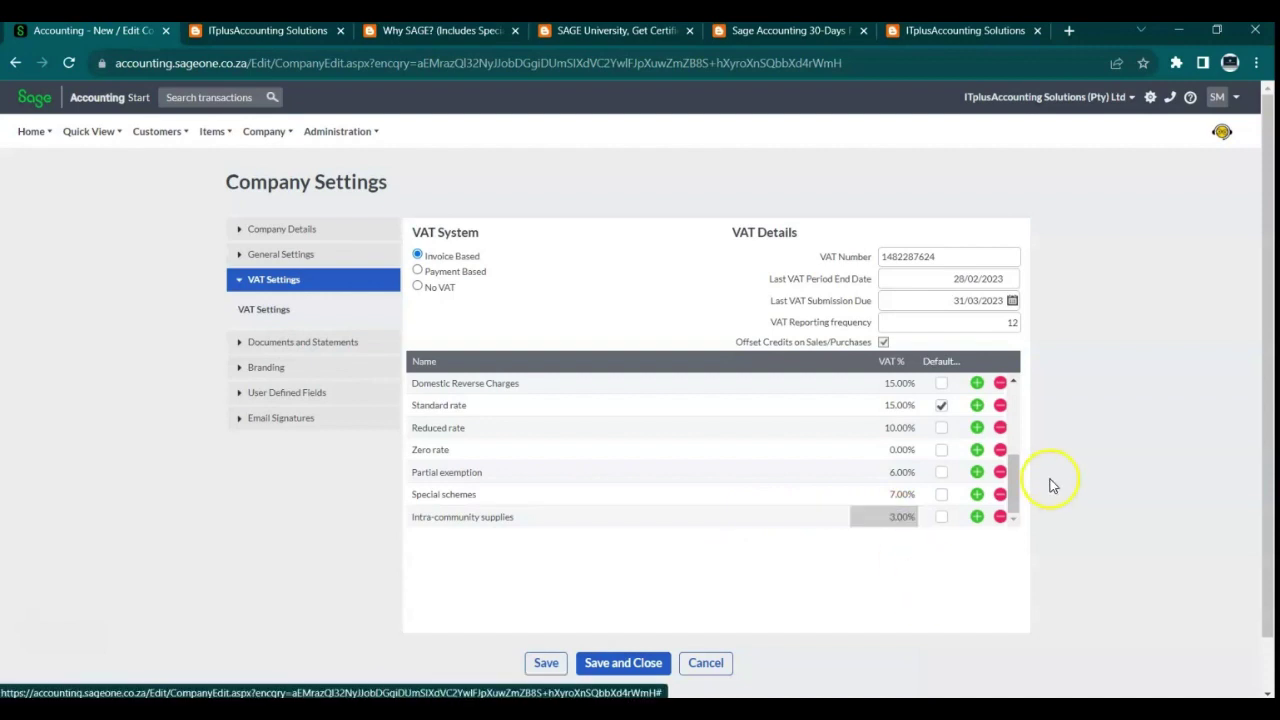
Save and close the VAT list, then reopen VAT Settings under Company > Change Company Settings
left_click(618, 668)
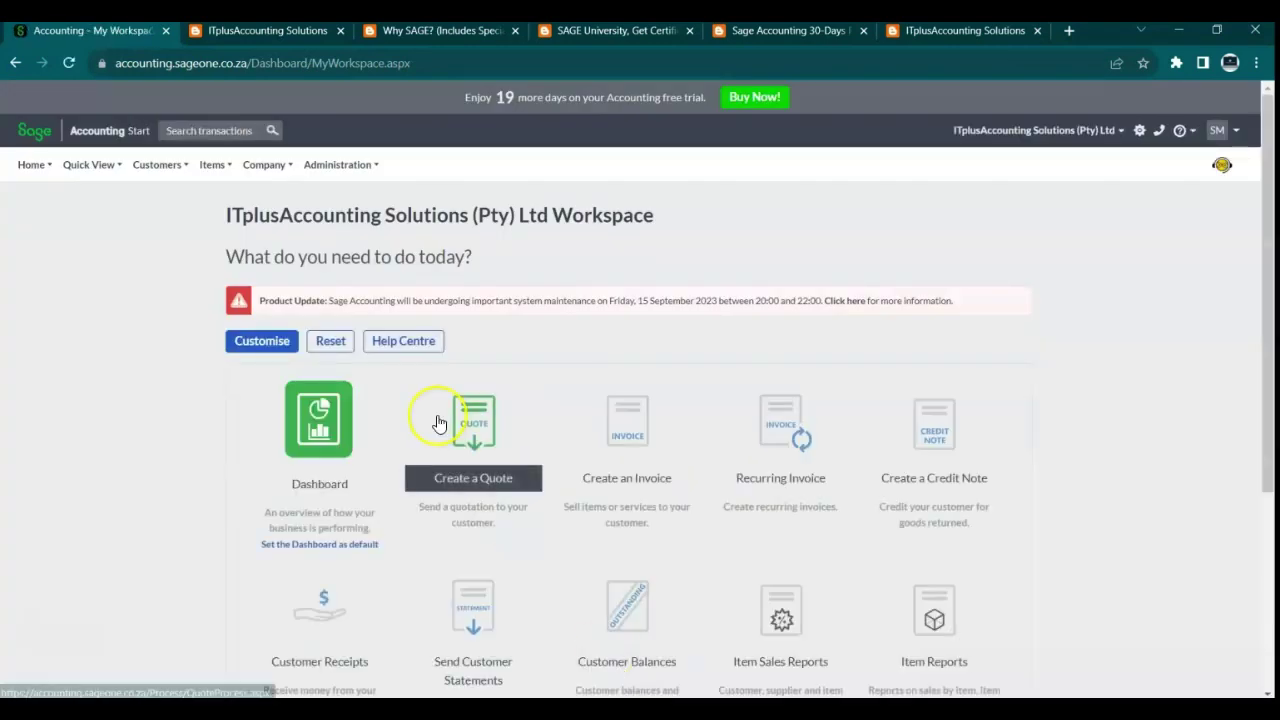
mouse_move(229, 178)
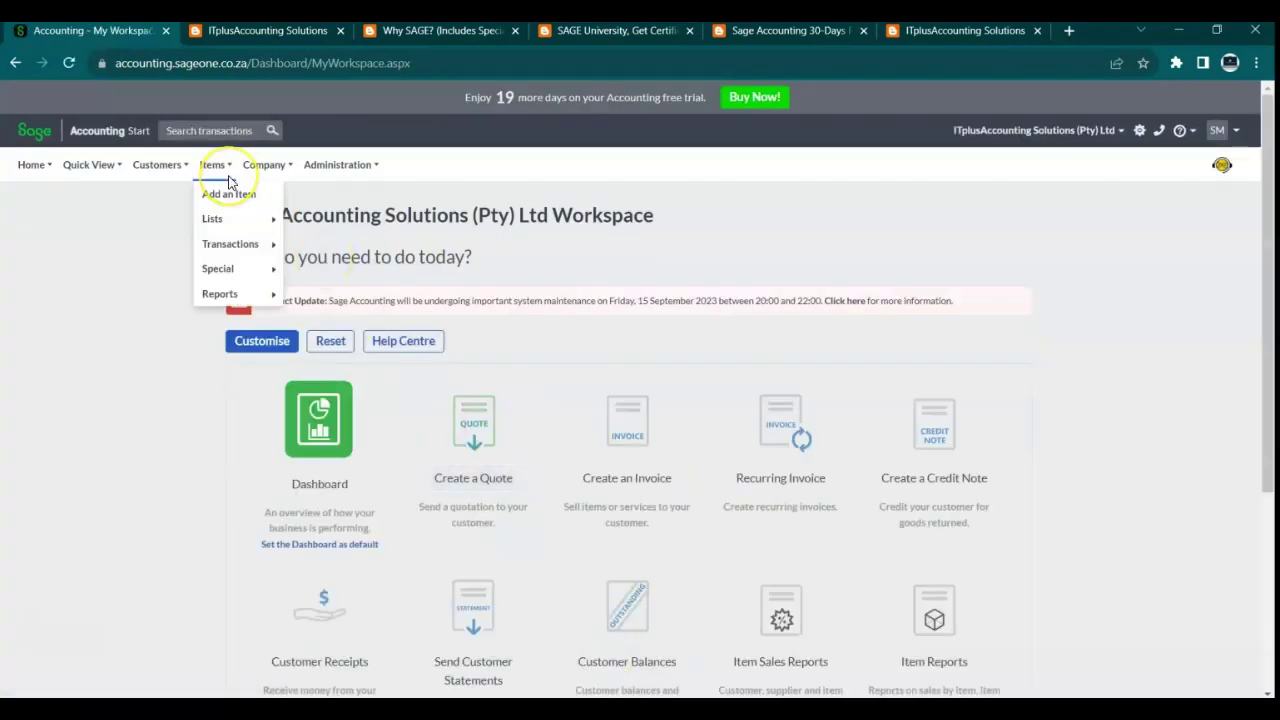
left_click(262, 172)
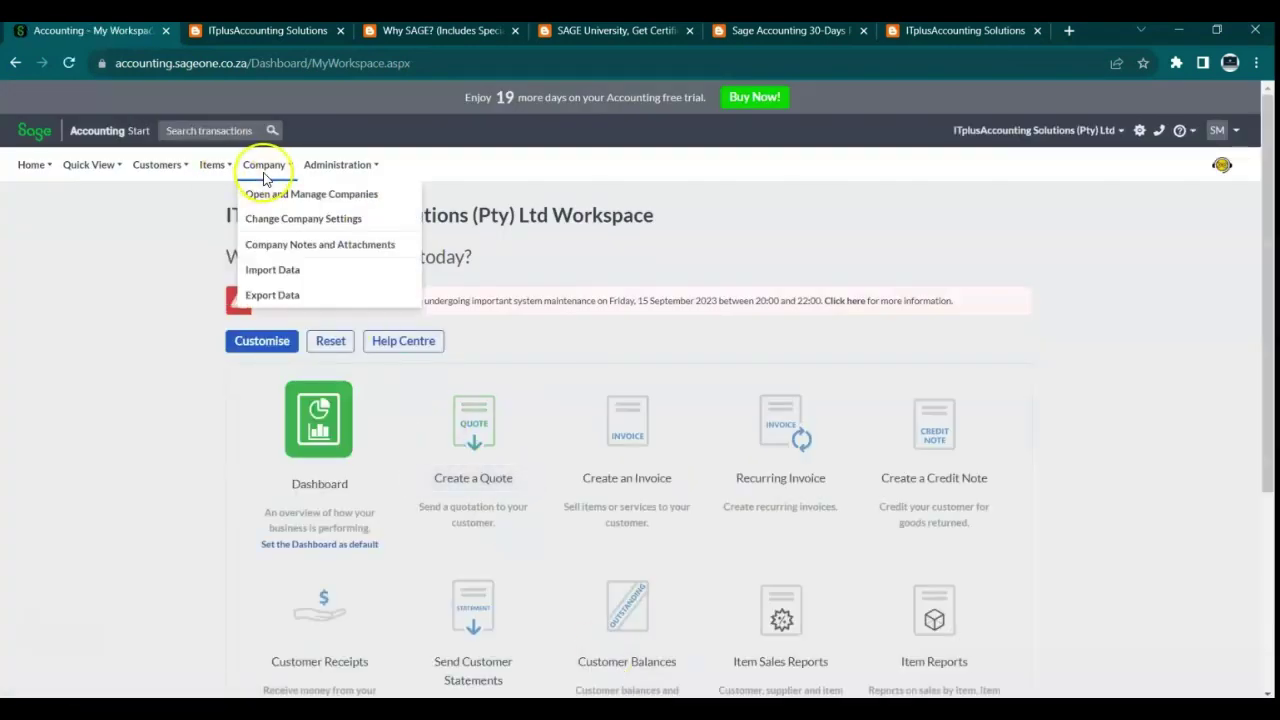
left_click(290, 220)
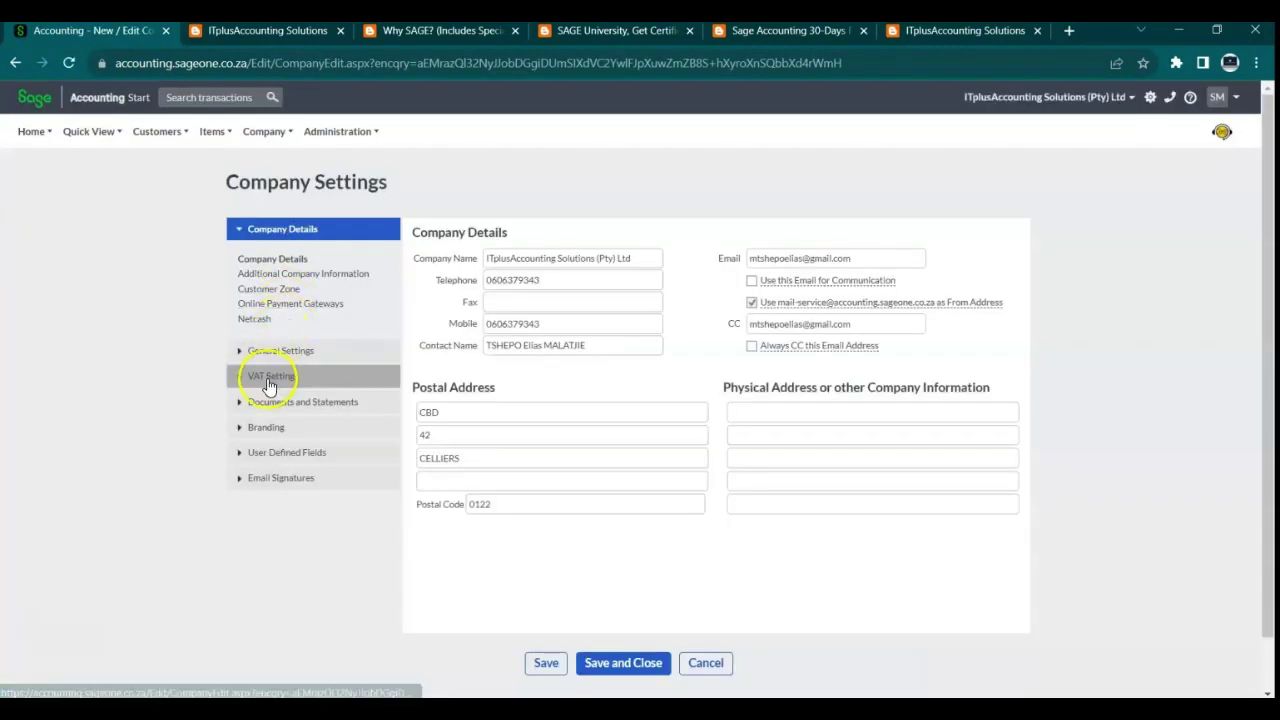
left_click(265, 376)
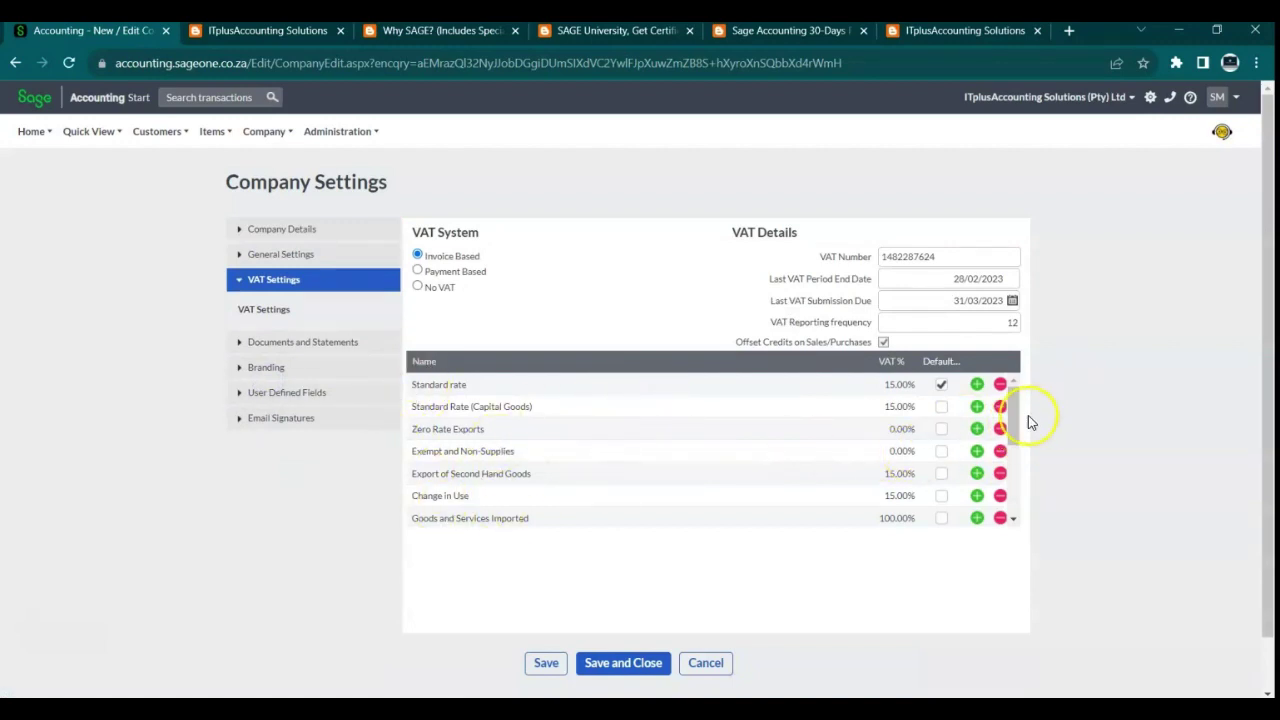
Check the new VAT rows down to Intra-community supplies, then save and close Company Settings
mouse_move(1015, 420)
left_mouse_down()
mouse_move(1015, 492)
mouse_move(1014, 413)
left_mouse_up()
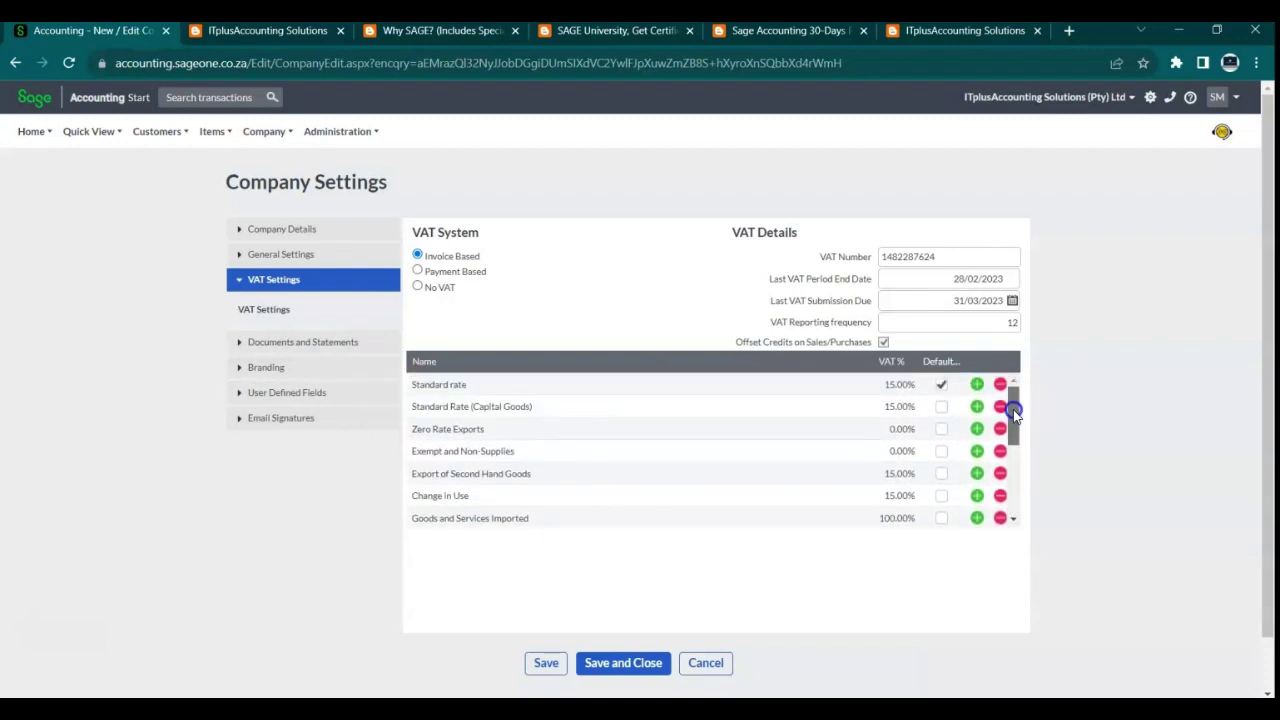
left_click(561, 666)
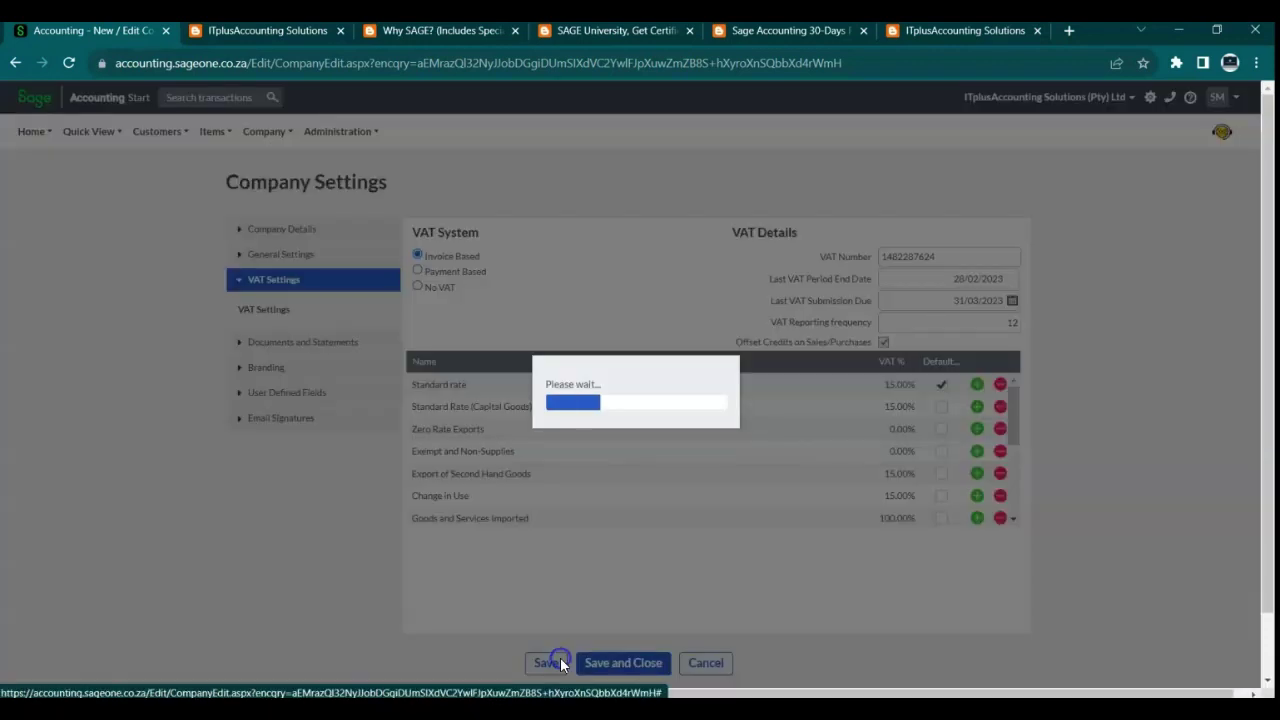
left_click(618, 664)
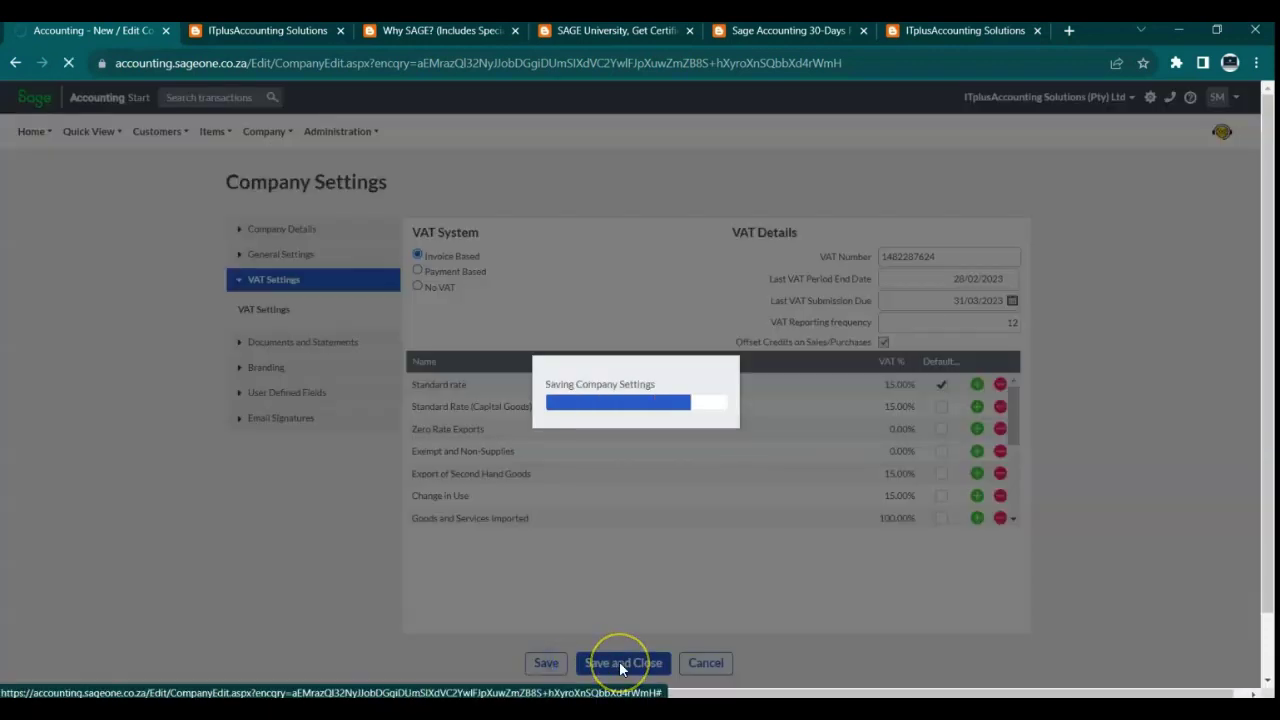